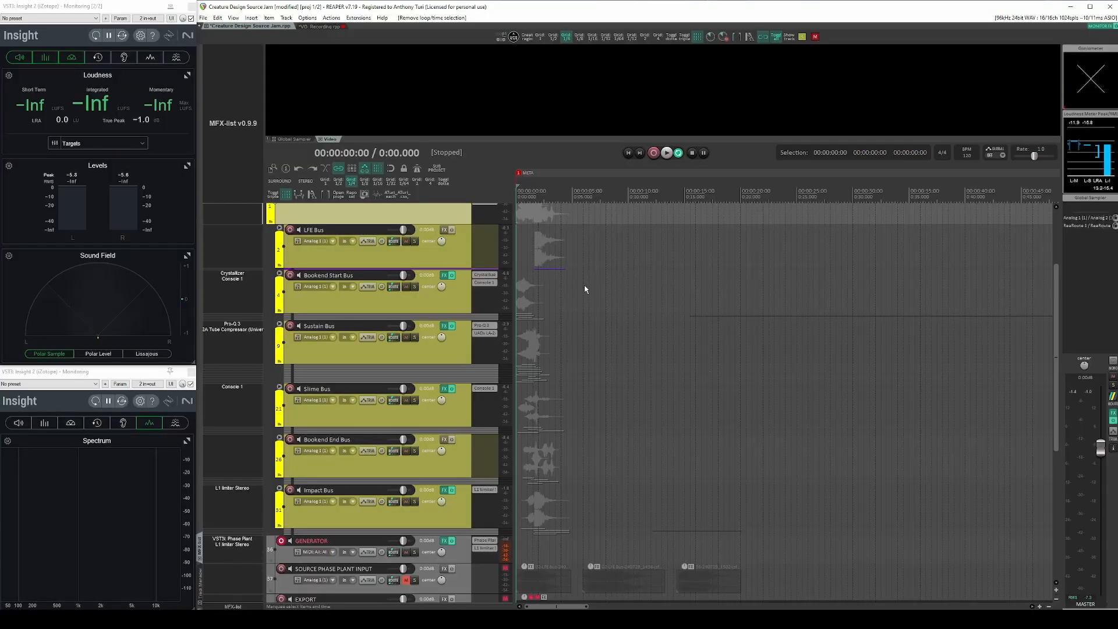
Examine the layout of the bus tracks and the waveforms at the start of the timeline, from the Bookend Start Bus downwards.
{"action": "left_click", "coordinate": [432, 303]}
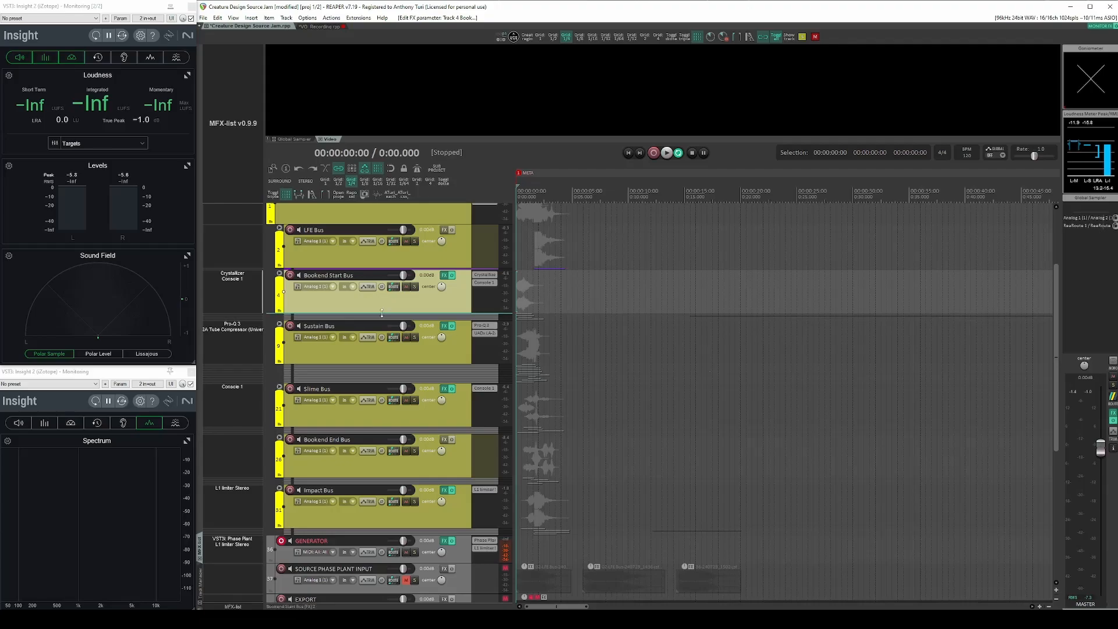
{"action": "left_click", "coordinate": [329, 326]}
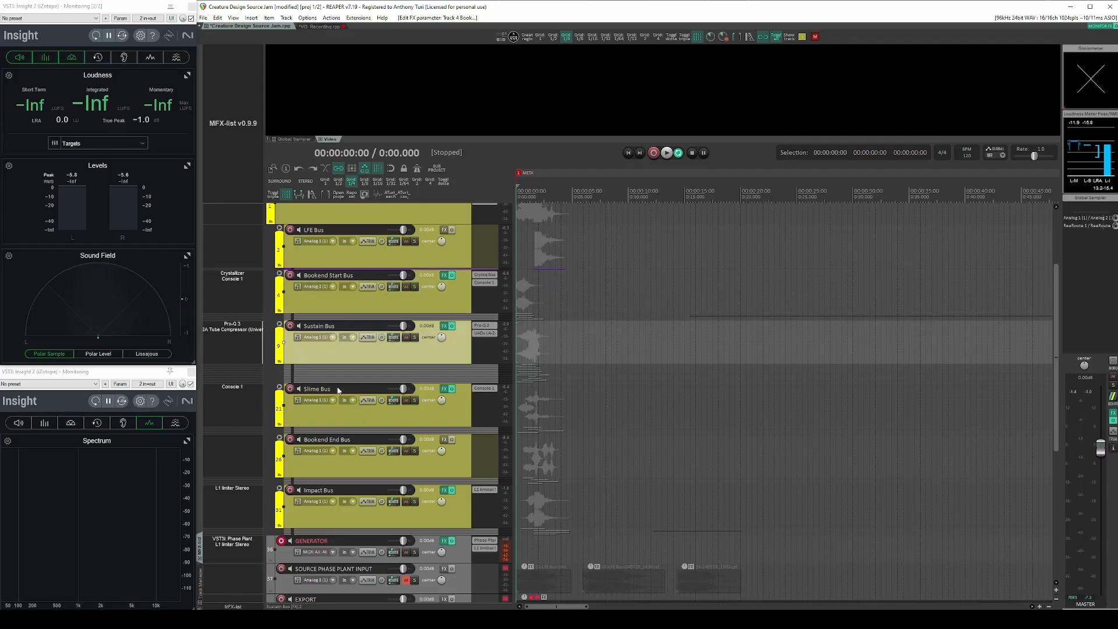
{"action": "double_click", "coordinate": [341, 443]}
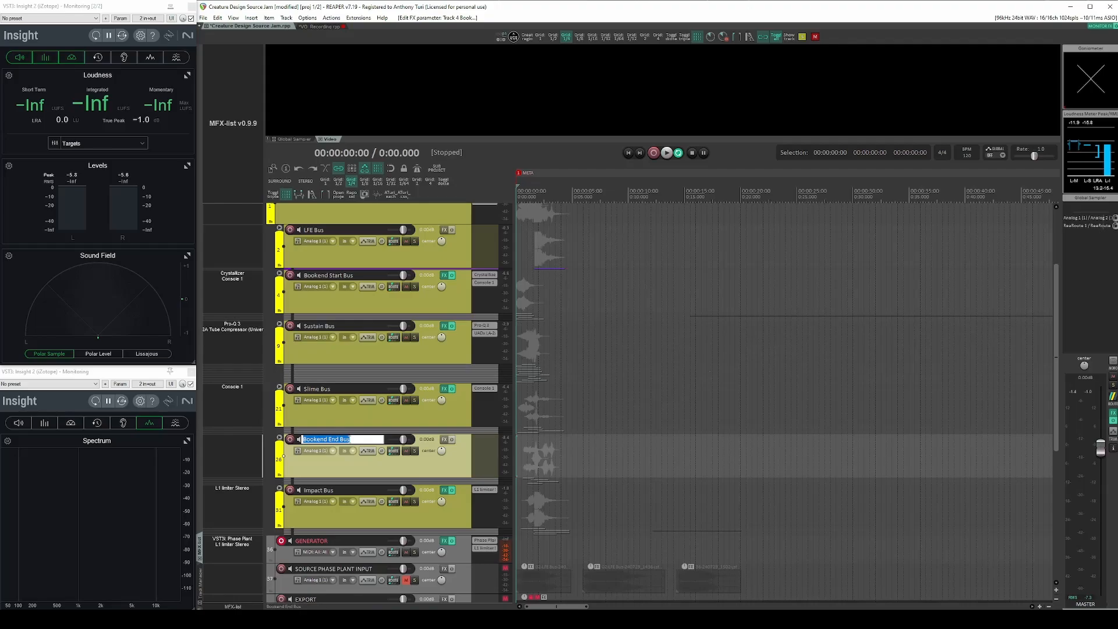
{"action": "left_click", "coordinate": [576, 460]}
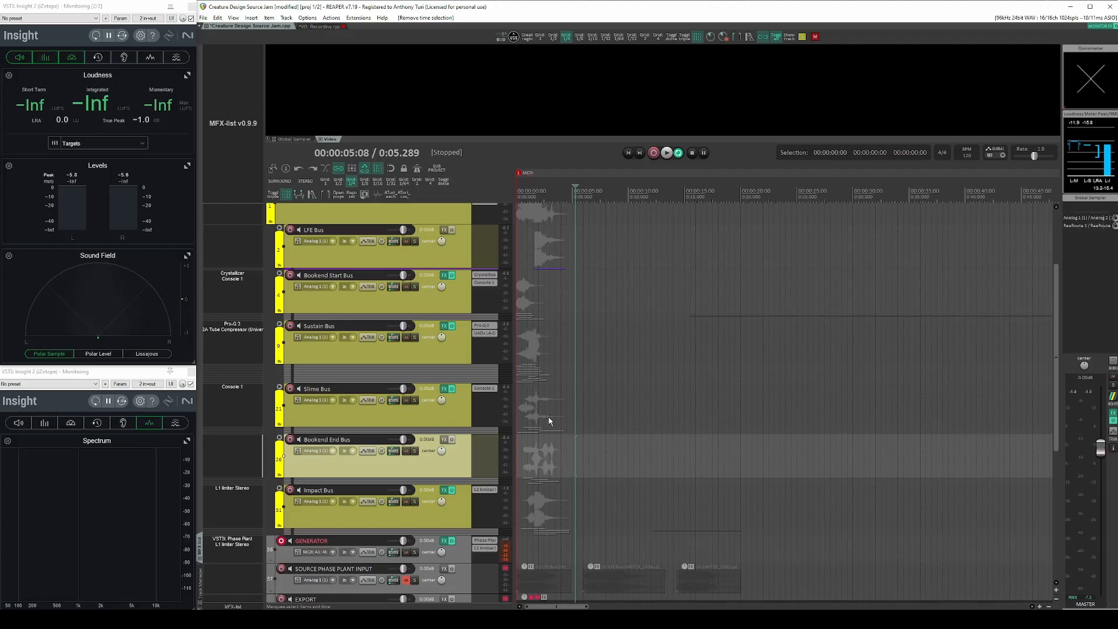
{"action": "left_click", "coordinate": [538, 288]}
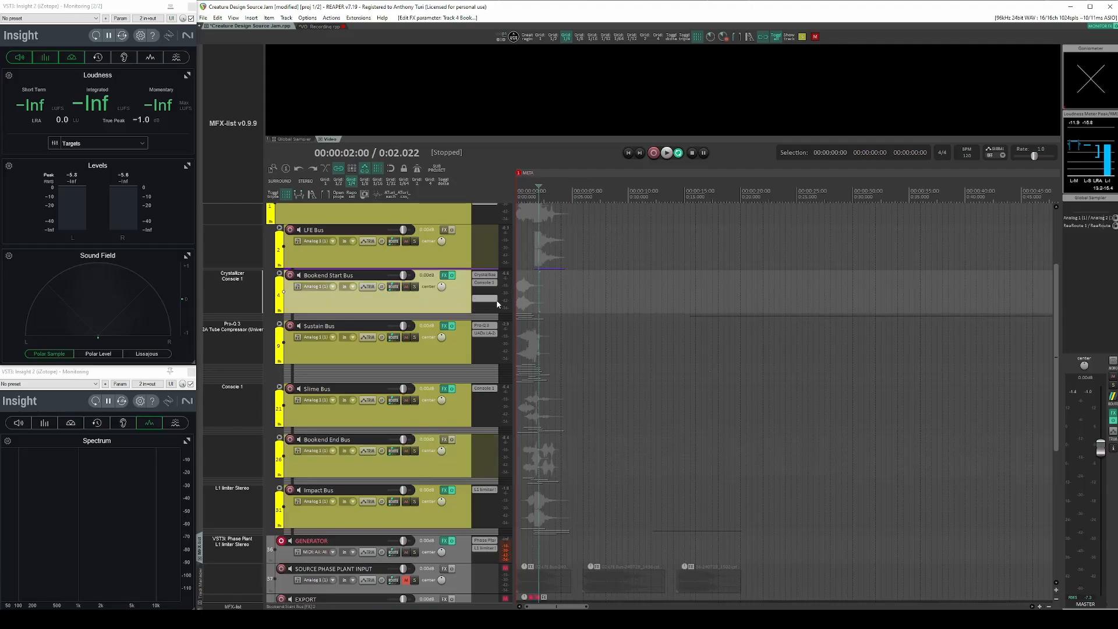
{"action": "left_click", "coordinate": [528, 290]}
{"action": "key", "text": "t"}
{"action": "key", "text": "t"}
{"action": "key", "text": "t"}
{"action": "key", "text": "t"}
{"action": "key", "text": "t"}
{"action": "key", "text": "t"}
{"action": "key", "text": "t"}
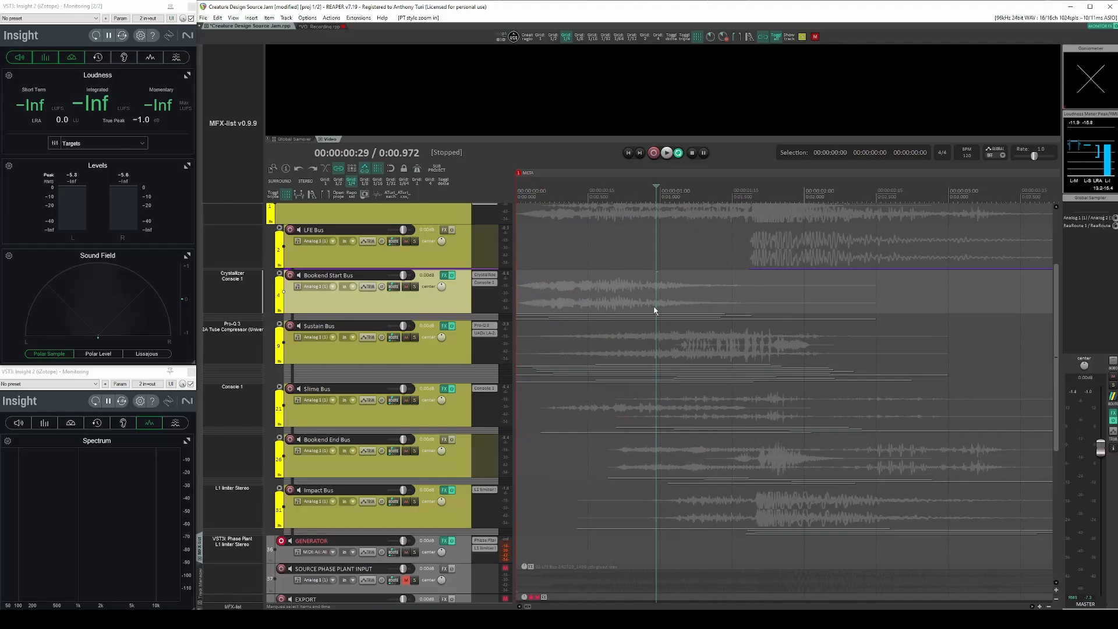
{"action": "key", "text": "r"}
{"action": "key", "text": "r"}
{"action": "scroll", "coordinate": [596, 441], "scroll_direction": "up", "scroll_amount": 2}
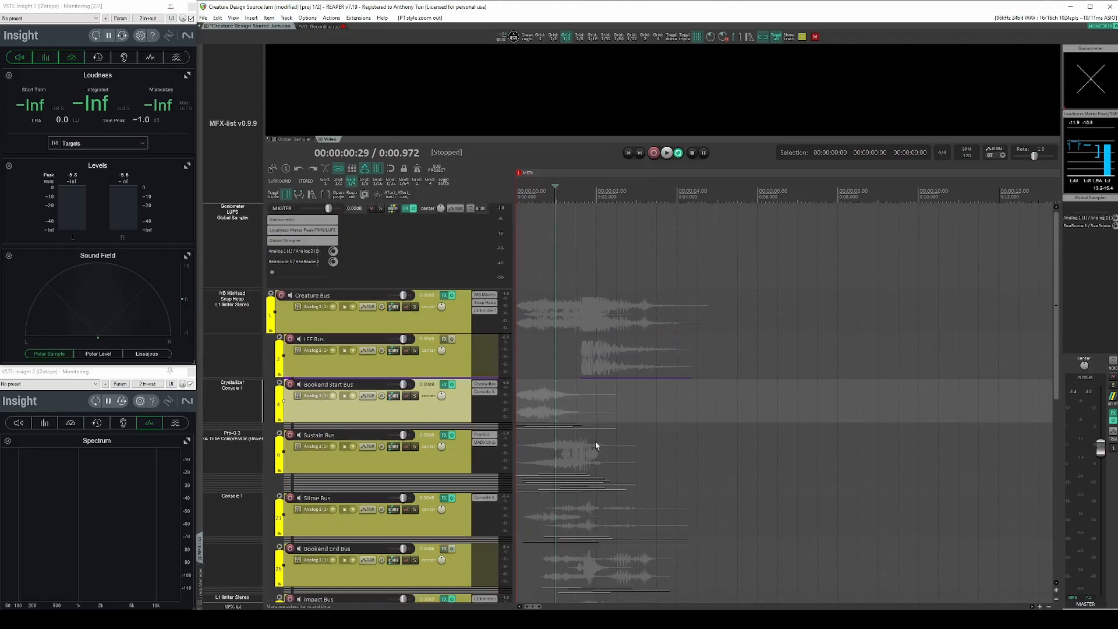
Expand the LFE Bus folder and play the bus soloed from just before its impact item.
{"action": "double_click", "coordinate": [426, 327]}
{"action": "scroll", "coordinate": [621, 325], "scroll_direction": "down", "scroll_amount": 2}
{"action": "double_click", "coordinate": [621, 325]}
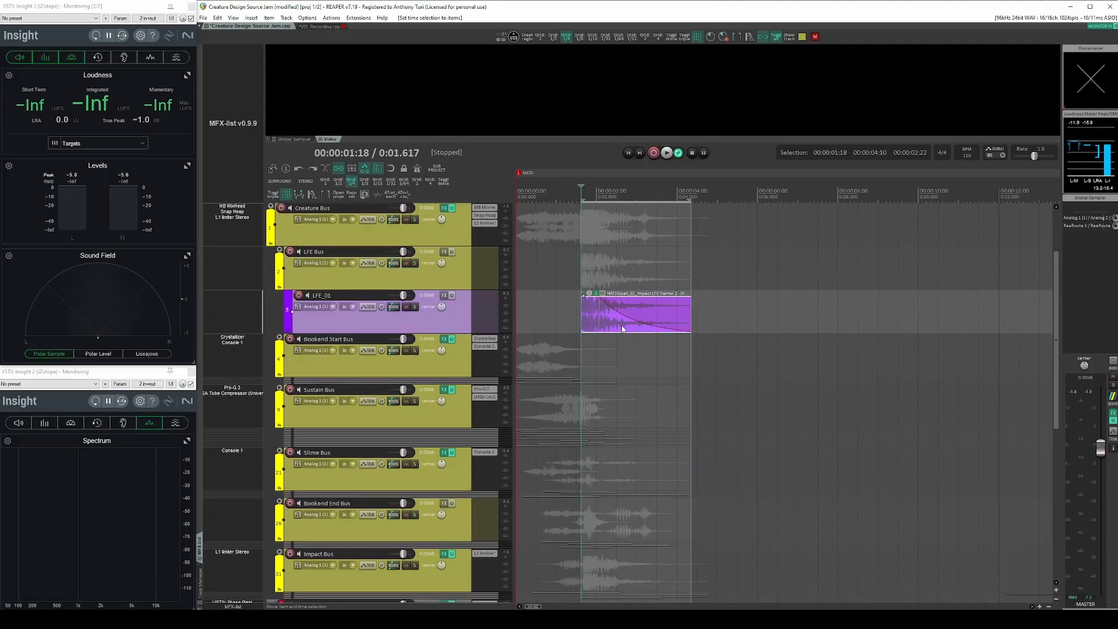
{"action": "left_click", "coordinate": [575, 283]}
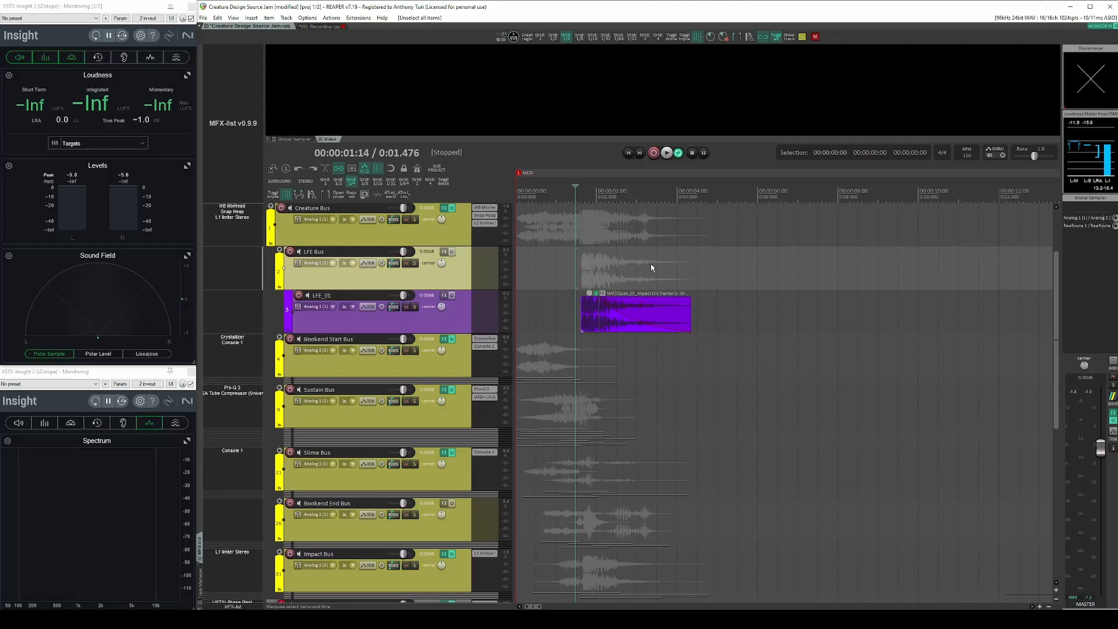
{"action": "key", "text": "shift+s"}
{"action": "key", "text": "space"}
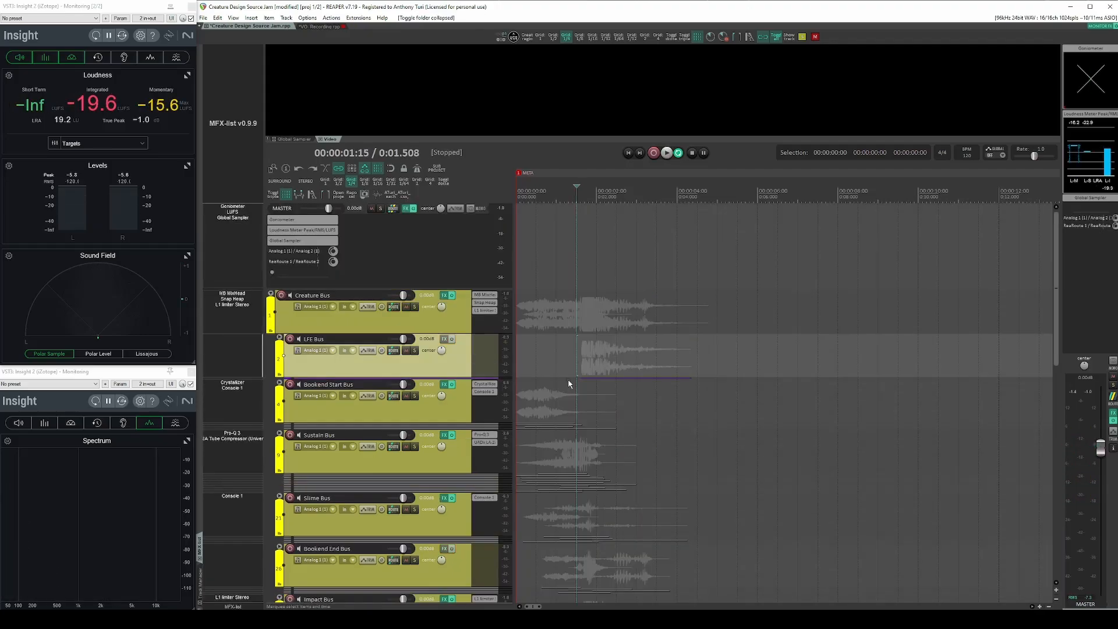
Expand the Impact Bus folder and solo the bus.
{"action": "scroll", "coordinate": [569, 381], "scroll_direction": "down", "scroll_amount": 10}
{"action": "key", "text": "shift+f"}
{"action": "scroll", "coordinate": [570, 381], "scroll_direction": "down", "scroll_amount": 1}
{"action": "left_click", "coordinate": [527, 335]}
{"action": "key", "text": "shift+s"}
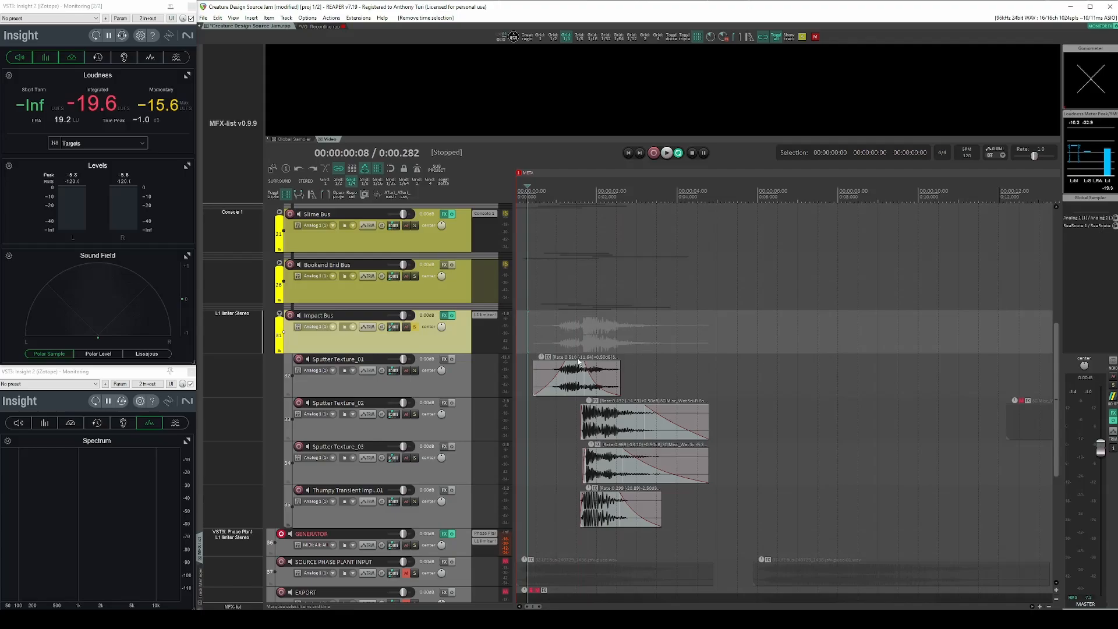
Play the soloed Impact Bus from ahead of its main impact and stop once the hit has sounded.
{"action": "scroll", "coordinate": [578, 362], "scroll_direction": "up", "scroll_amount": 8}
{"action": "scroll", "coordinate": [590, 366], "scroll_direction": "down", "scroll_amount": 8}
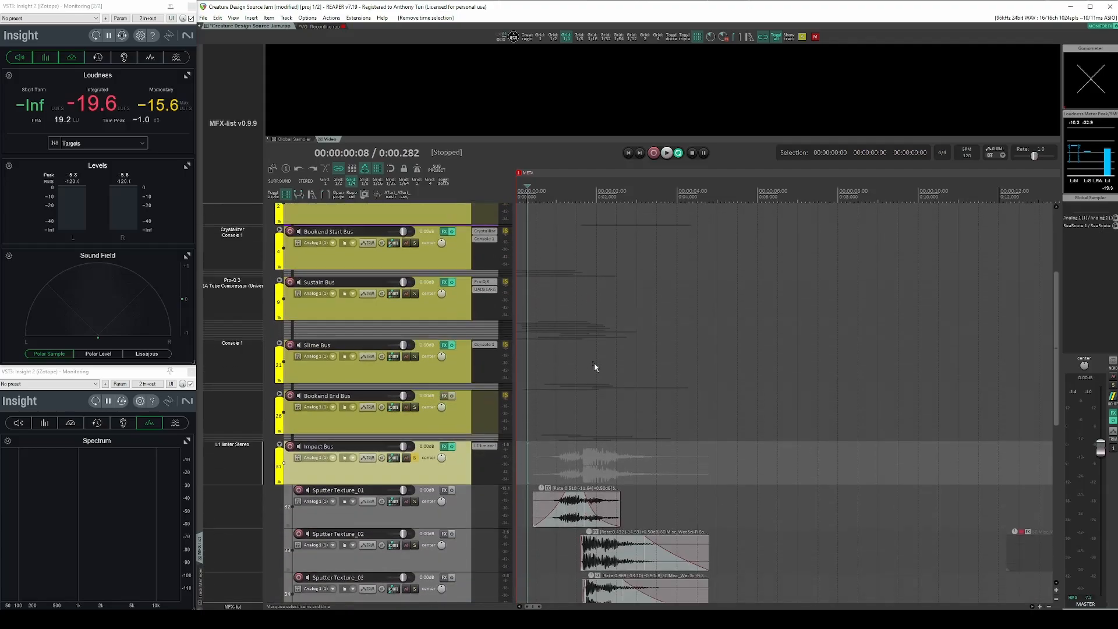
{"action": "scroll", "coordinate": [596, 367], "scroll_direction": "down", "scroll_amount": 1}
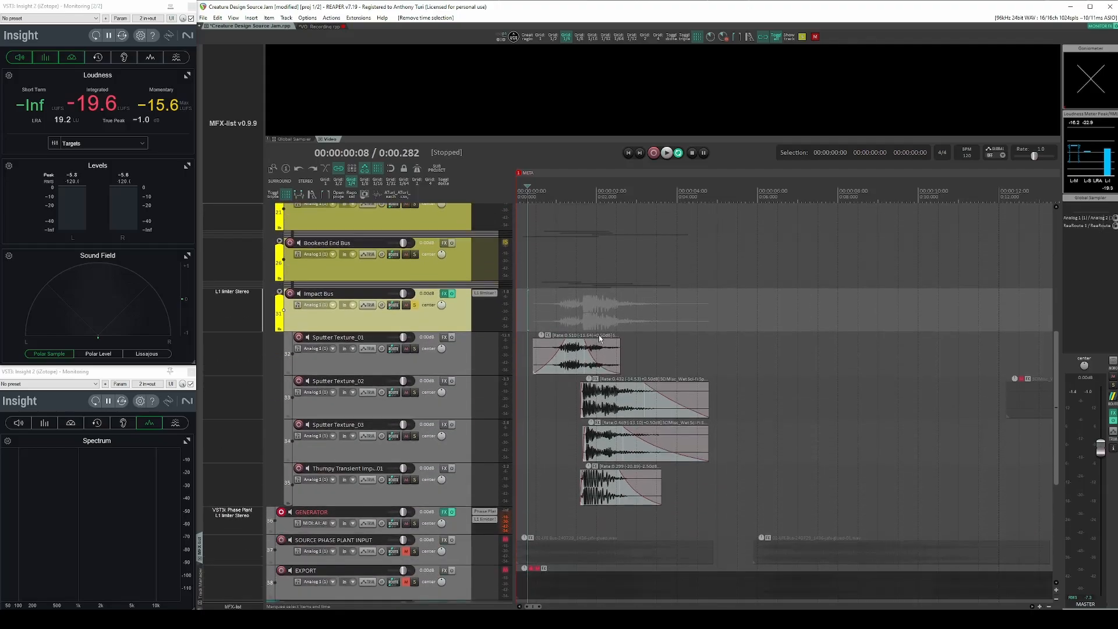
{"action": "left_click", "coordinate": [540, 307]}
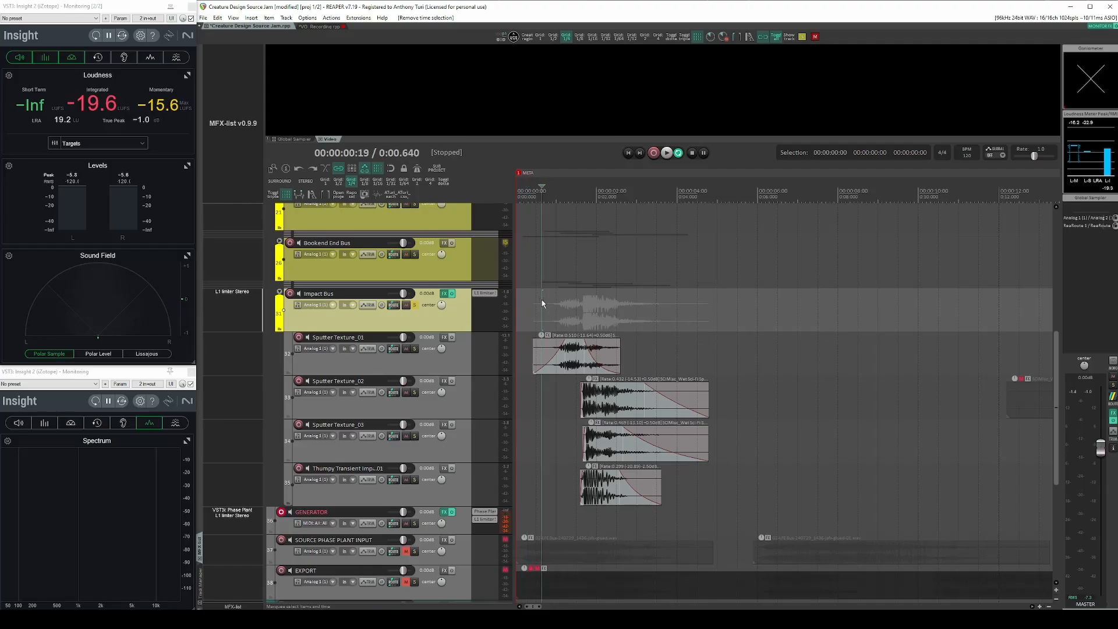
{"action": "key", "text": "space"}
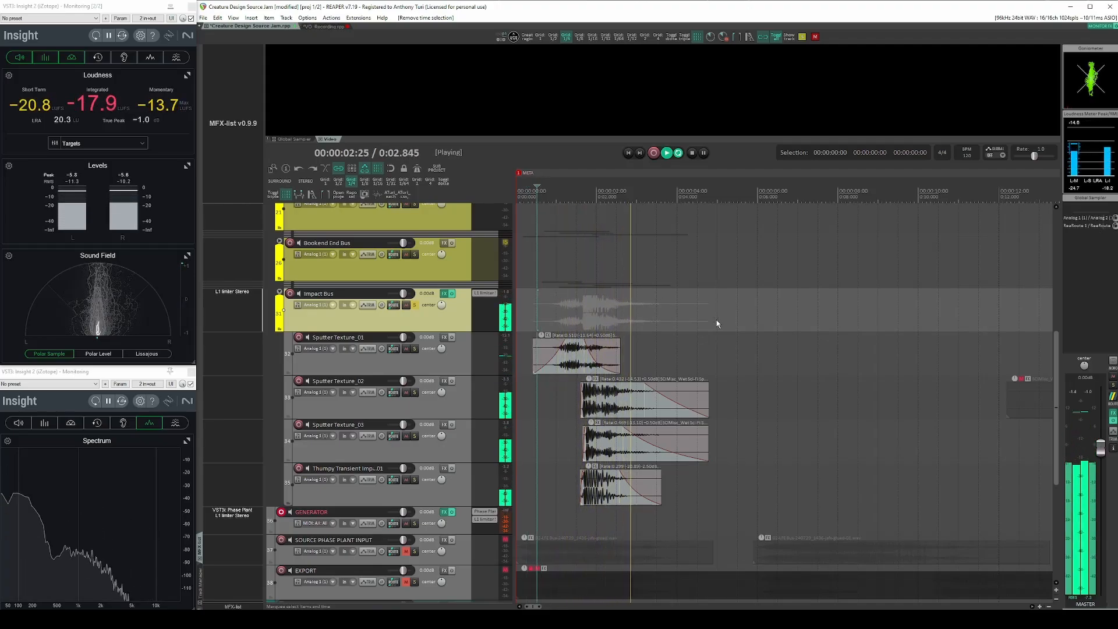
{"action": "key", "text": "space"}
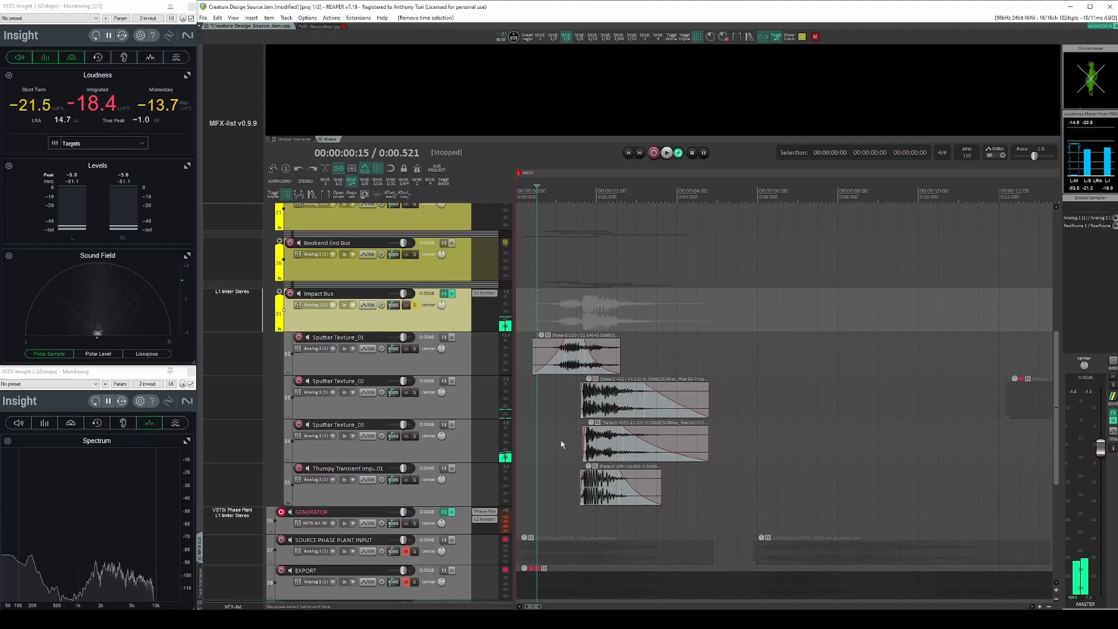
Examine the items on the three Sputter Texture tracks in the Impact Bus folder.
{"action": "left_click", "coordinate": [455, 365]}
{"action": "left_click", "coordinate": [450, 454], "text": "shift"}
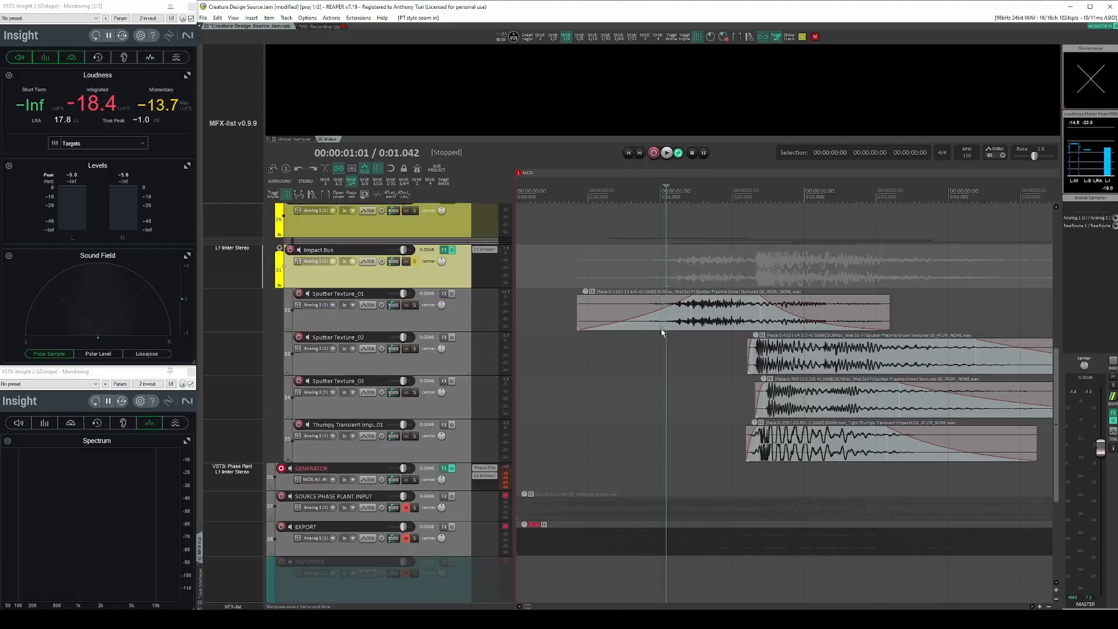
{"action": "key", "text": "r"}
{"action": "key", "text": "r"}
{"action": "key", "text": "r"}
{"action": "key", "text": "r"}
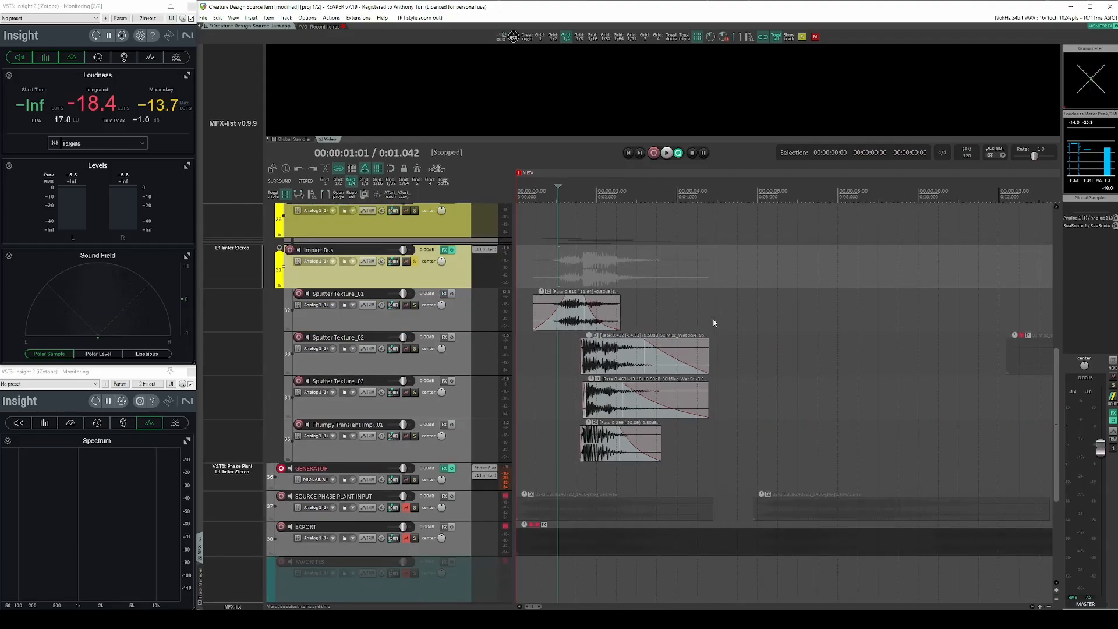
{"action": "left_click_drag", "start_coordinate": [707, 313], "coordinate": [535, 409]}
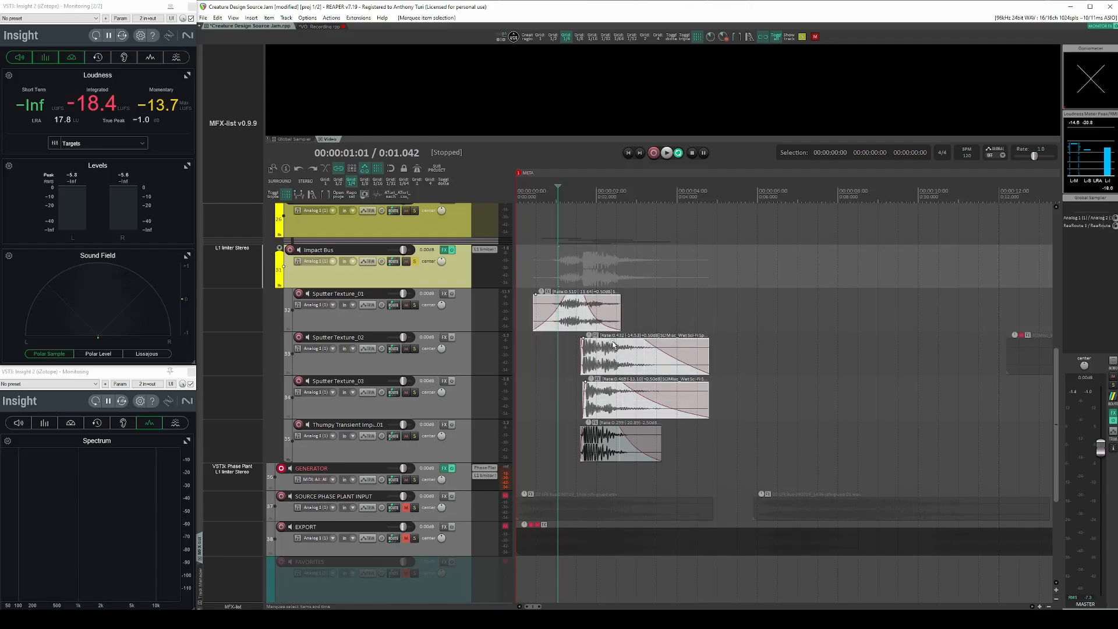
{"action": "left_click", "coordinate": [557, 438]}
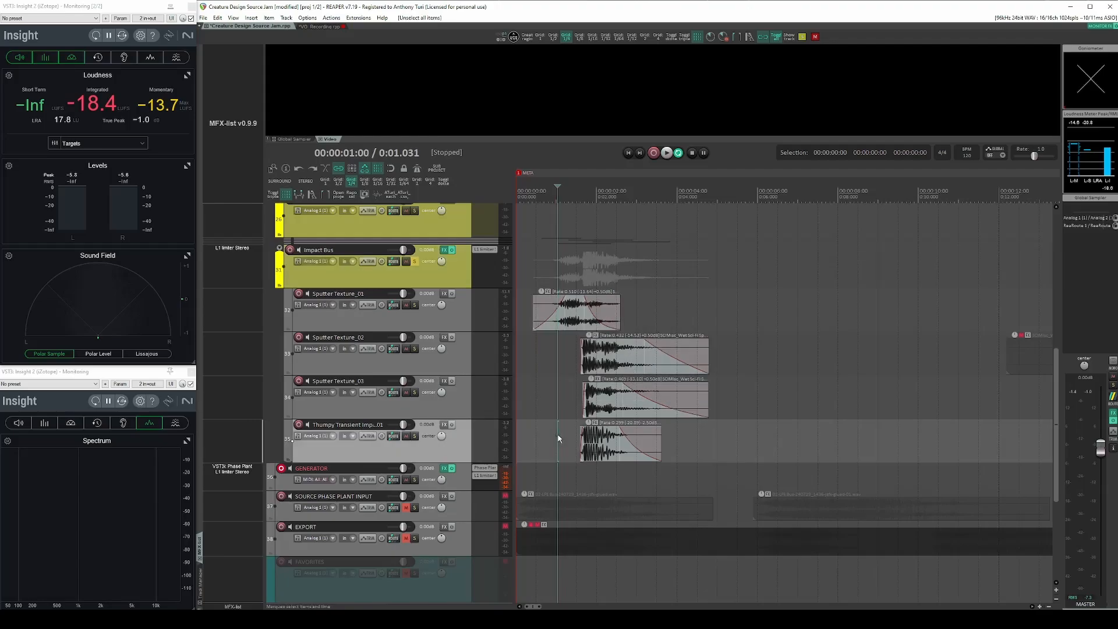
Audition the thumpy transient impact item with its track soloed, and return to hearing the whole Impact Bus.
{"action": "scroll", "coordinate": [559, 438], "scroll_direction": "up", "scroll_amount": 5}
{"action": "left_click", "coordinate": [658, 433]}
{"action": "key", "text": "F6"}
{"action": "left_click", "coordinate": [618, 434]}
{"action": "key", "text": "Tab"}
{"action": "key", "text": "space"}
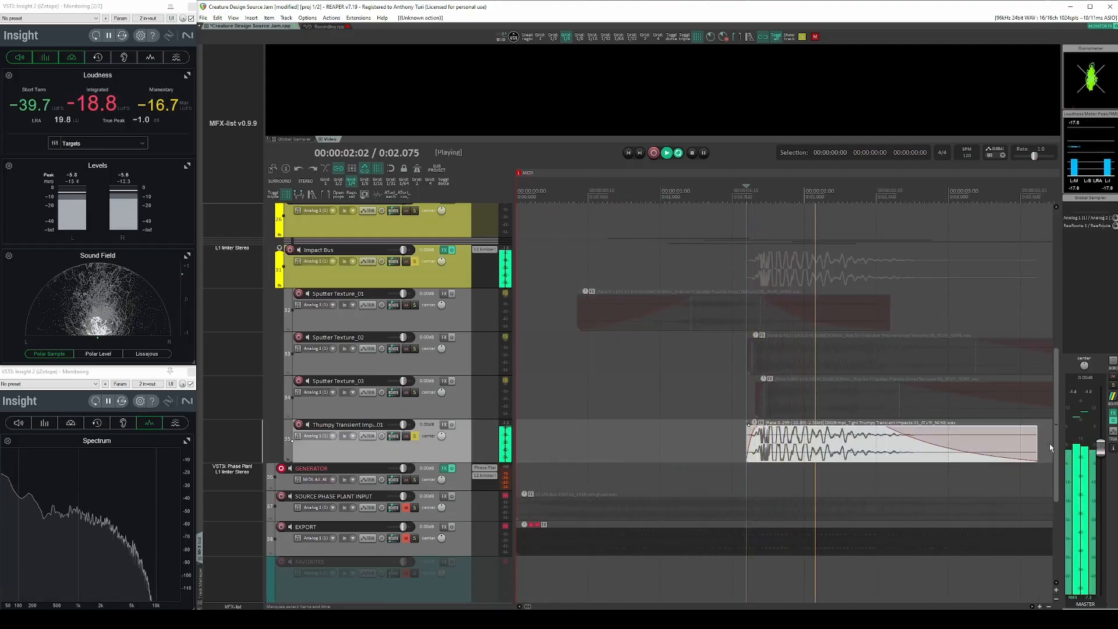
{"action": "scroll", "coordinate": [832, 447], "scroll_direction": "down", "scroll_amount": 5}
{"action": "key", "text": "space"}
{"action": "key", "text": "shift+s"}
Reset the playback rate of all four Impact Bus items and play the bus from about 0.41 s.
{"action": "left_click_drag", "start_coordinate": [724, 310], "coordinate": [562, 442]}
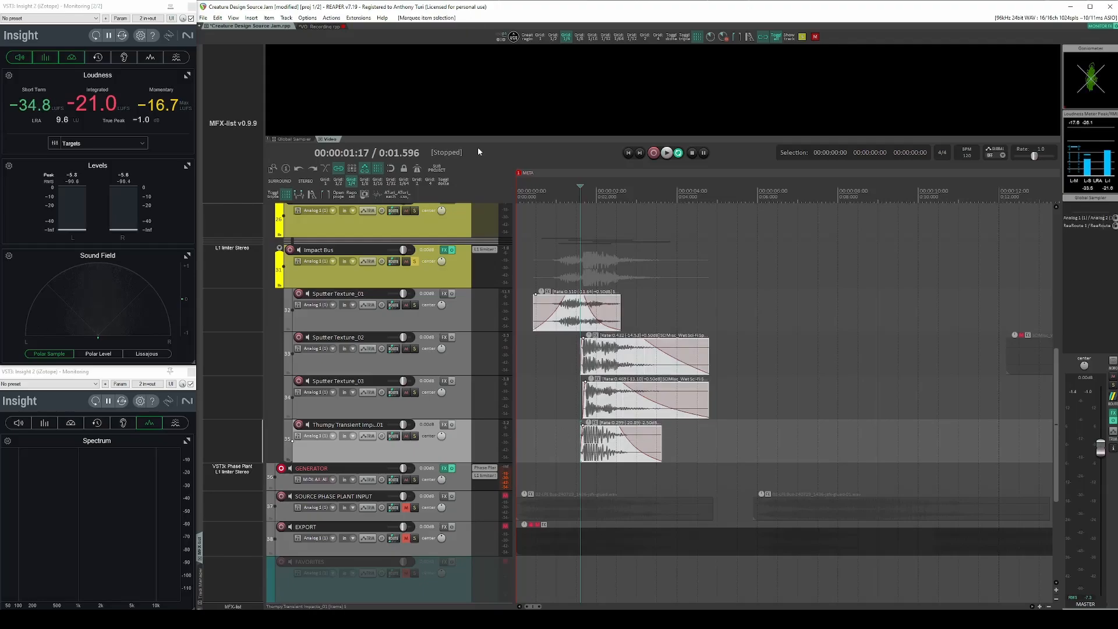
{"action": "left_click", "coordinate": [378, 195]}
{"action": "left_click", "coordinate": [533, 267]}
{"action": "left_click", "coordinate": [533, 270]}
{"action": "key", "text": "space"}
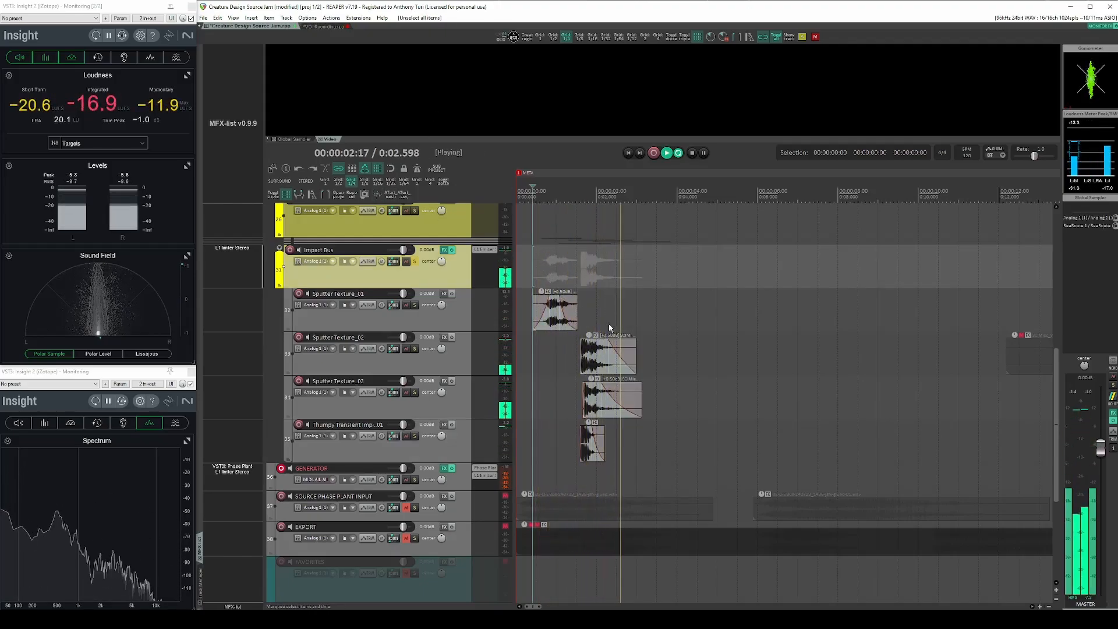
{"action": "key", "text": "space"}
Undo the playback rate reset on the four Impact Bus items.
{"action": "left_click_drag", "start_coordinate": [676, 292], "coordinate": [550, 431]}
{"action": "key", "text": "ctrl+z"}
{"action": "key", "text": "ctrl+z"}
{"action": "key", "text": "ctrl+z"}
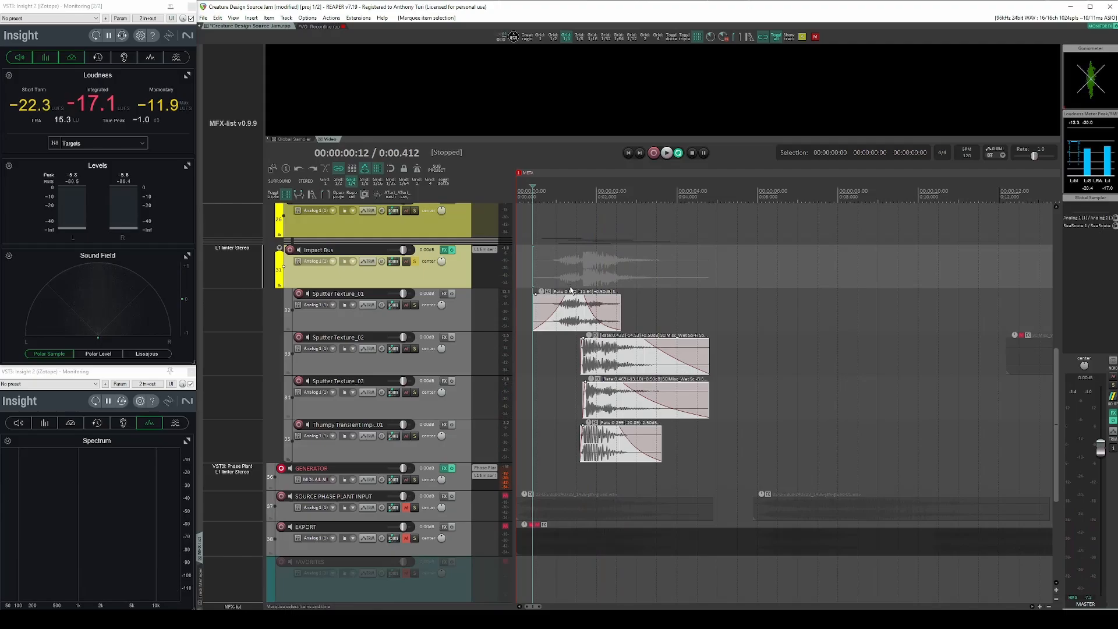
Play the soloed LFE Bus together with the Impact Bus from about 1.41 s and clear all track solos.
{"action": "scroll", "coordinate": [549, 266], "scroll_direction": "up", "scroll_amount": 10}
{"action": "left_click", "coordinate": [569, 317]}
{"action": "left_click", "coordinate": [572, 358]}
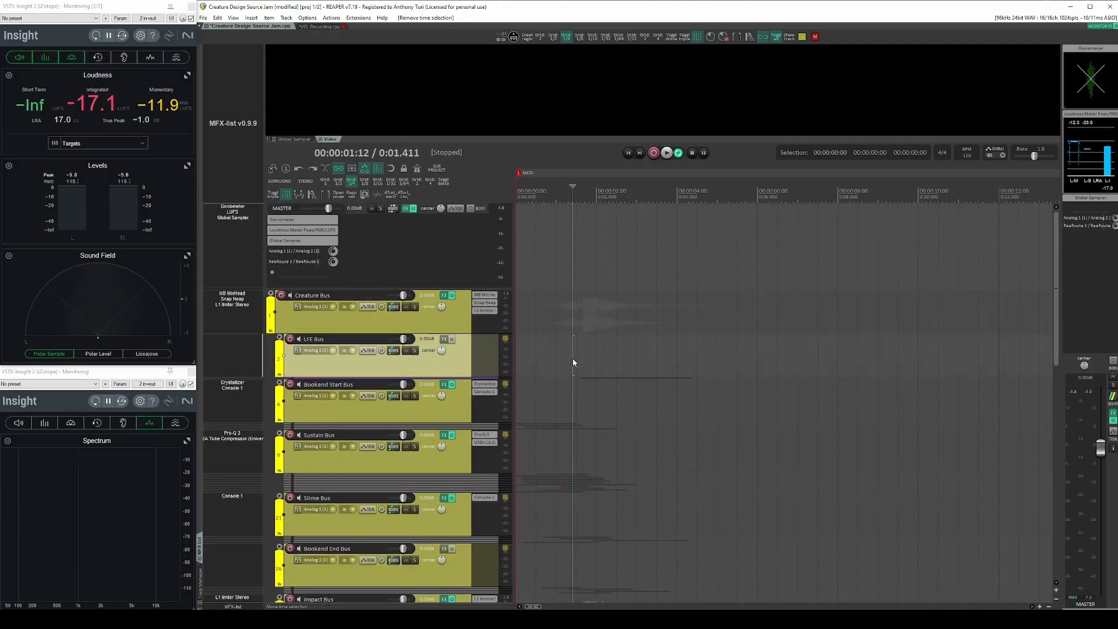
{"action": "key", "text": "space"}
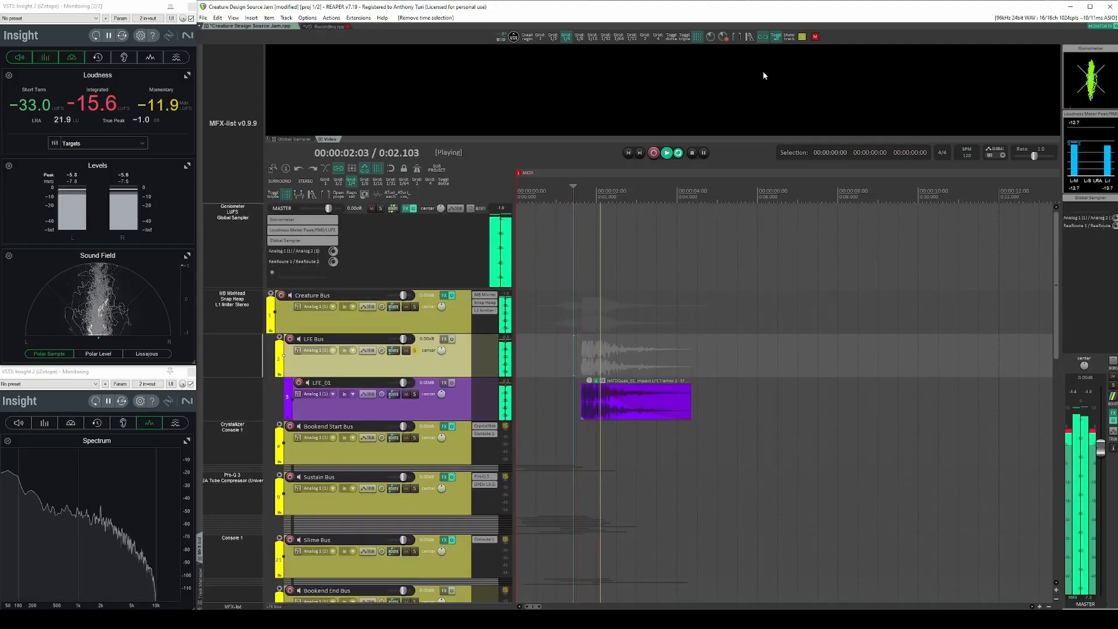
{"action": "left_click", "coordinate": [802, 37]}
{"action": "key", "text": "space"}
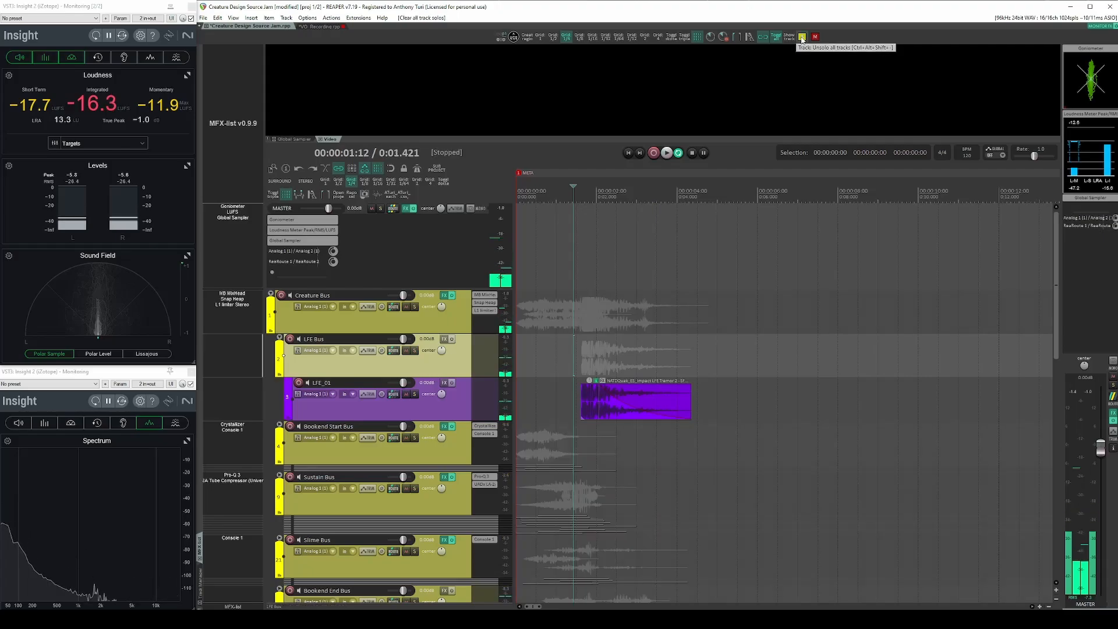
Collapse the Impact Bus and LFE Bus folders.
{"action": "scroll", "coordinate": [670, 379], "scroll_direction": "down", "scroll_amount": 8}
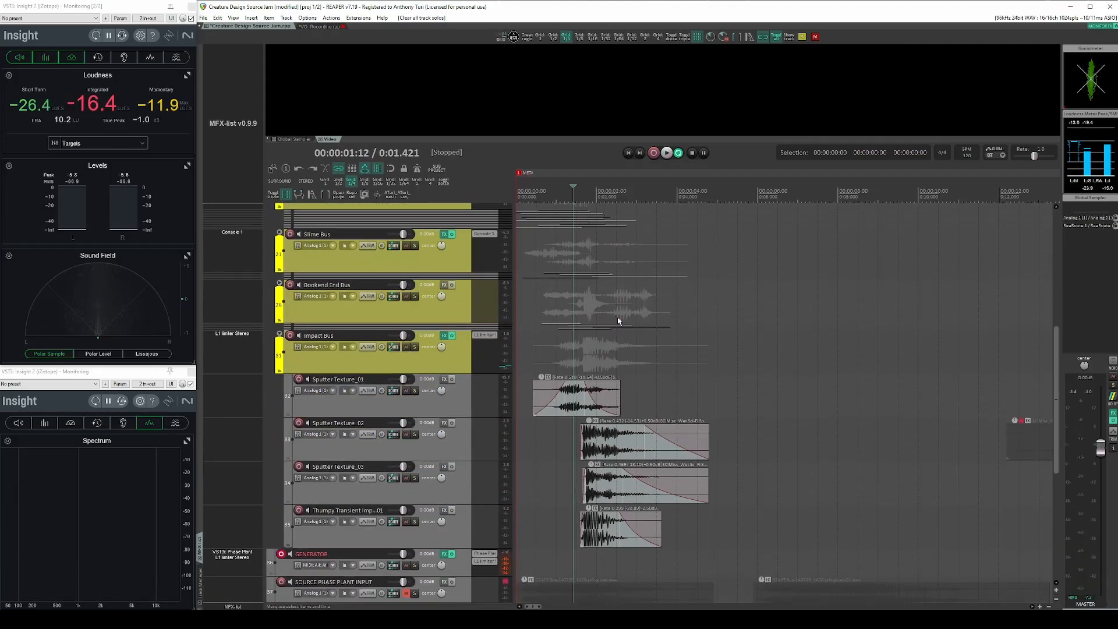
{"action": "double_click", "coordinate": [431, 358]}
{"action": "scroll", "coordinate": [501, 385], "scroll_direction": "up", "scroll_amount": 10}
{"action": "double_click", "coordinate": [460, 364]}
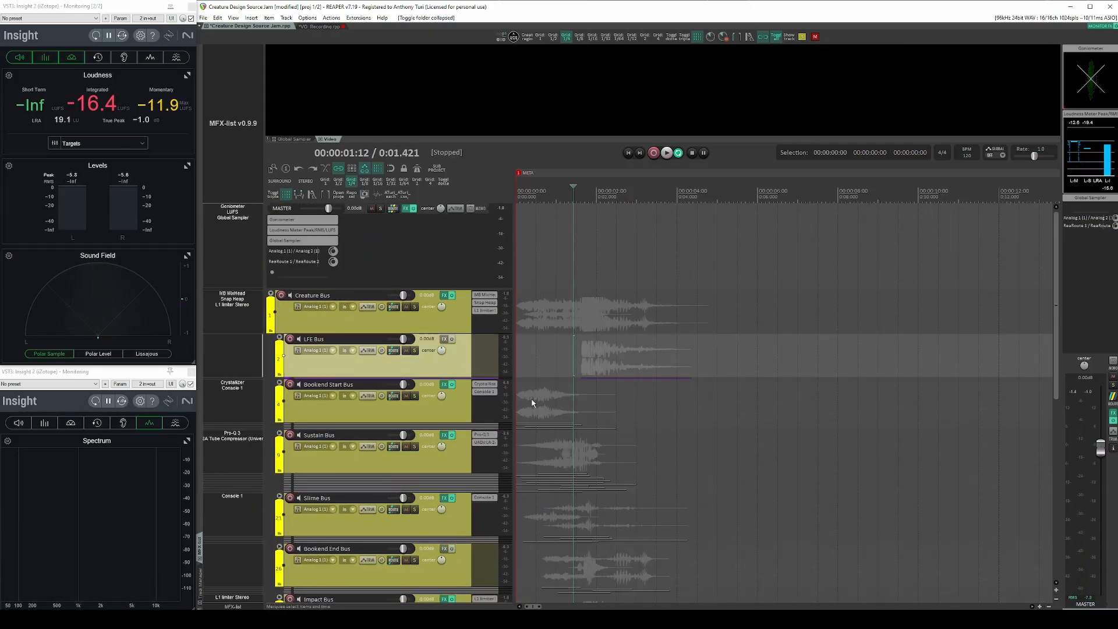
Expand the Bookend Start Bus folder to show its four Humpback Whale Cry tracks.
{"action": "scroll", "coordinate": [532, 401], "scroll_direction": "down", "scroll_amount": 3}
{"action": "double_click", "coordinate": [435, 284]}
{"action": "left_click", "coordinate": [640, 280]}
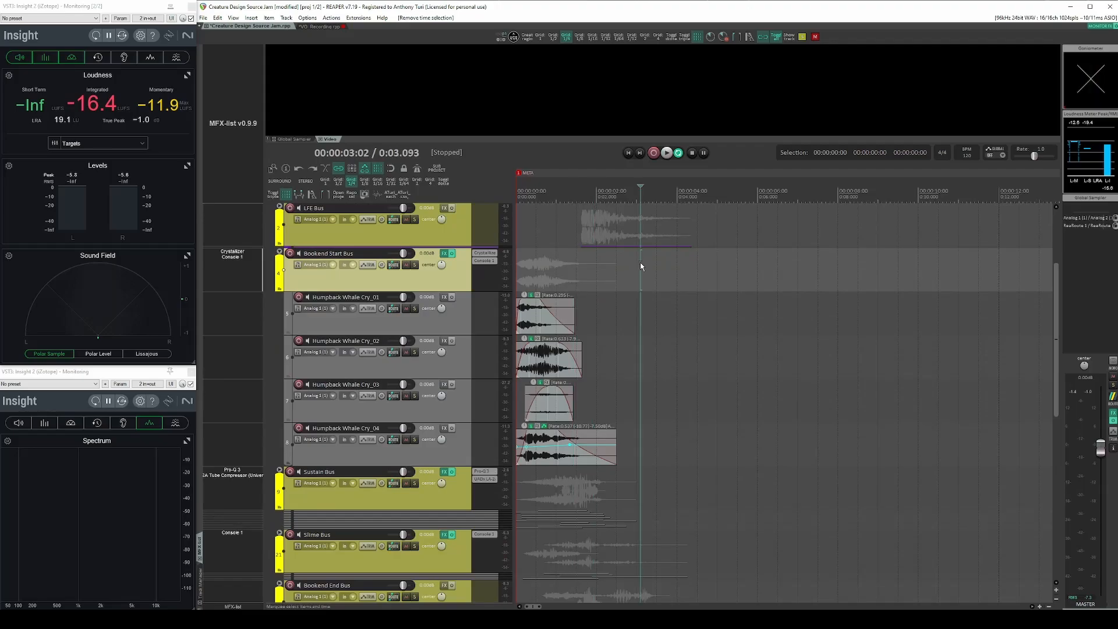
{"action": "left_click", "coordinate": [620, 250]}
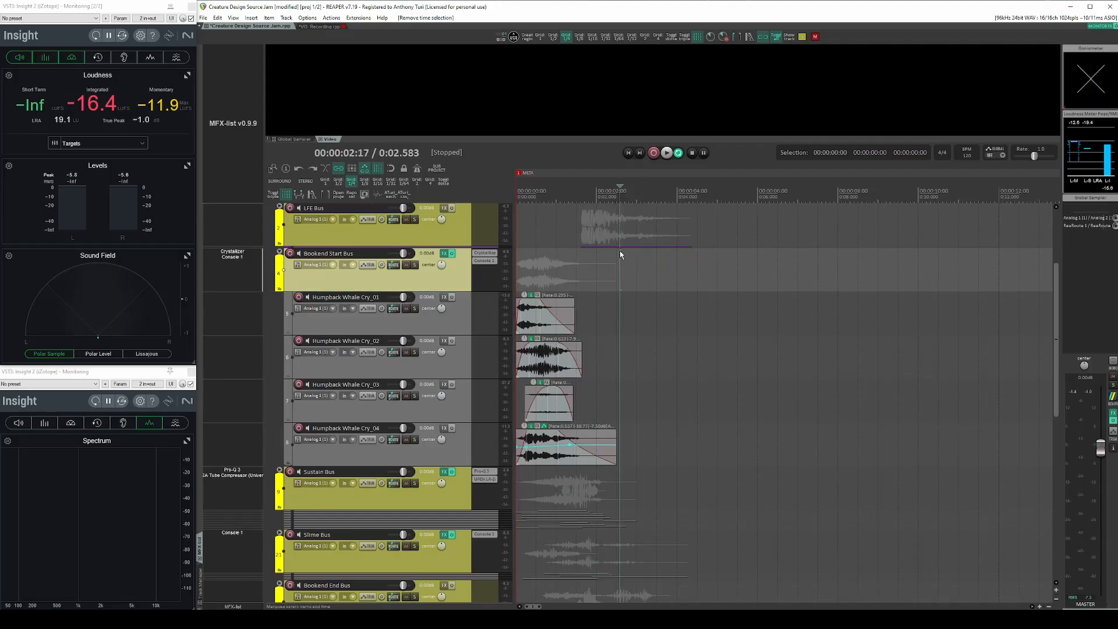
{"action": "scroll", "coordinate": [641, 317], "scroll_direction": "up", "scroll_amount": 3}
{"action": "scroll", "coordinate": [674, 328], "scroll_direction": "down", "scroll_amount": 3}
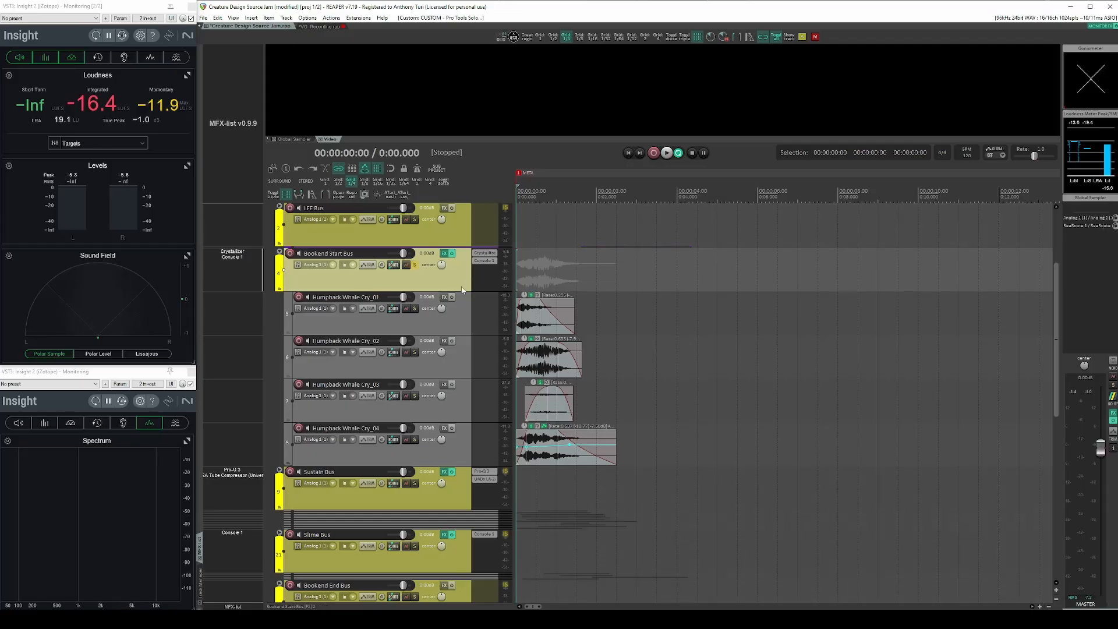
Bypass all effects on the Bookend Start Bus and play the soloed bus from the start of the project.
{"action": "key", "text": "b"}
{"action": "key", "text": "space"}
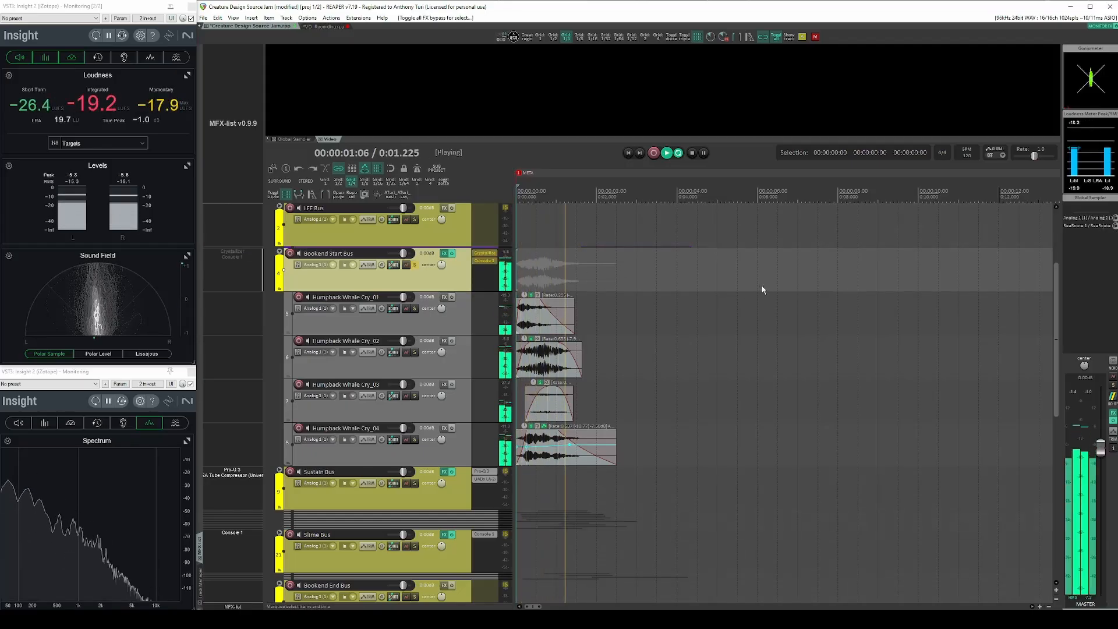
{"action": "key", "text": "space"}
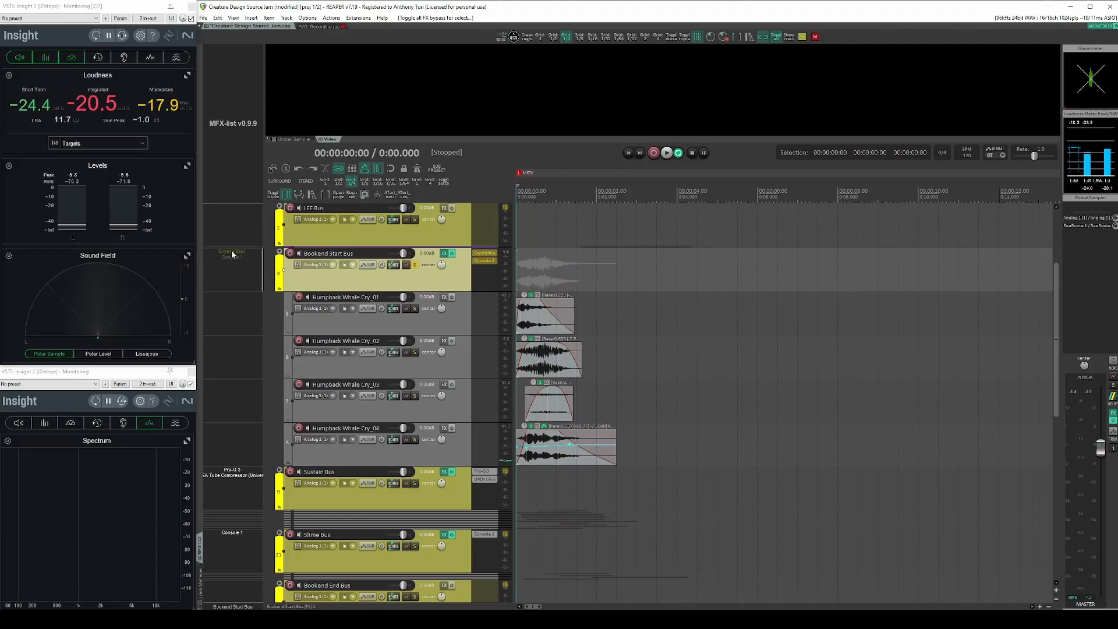
Open the Crystallizer effect of the Bookend Start Bus.
{"action": "left_click", "coordinate": [232, 252]}
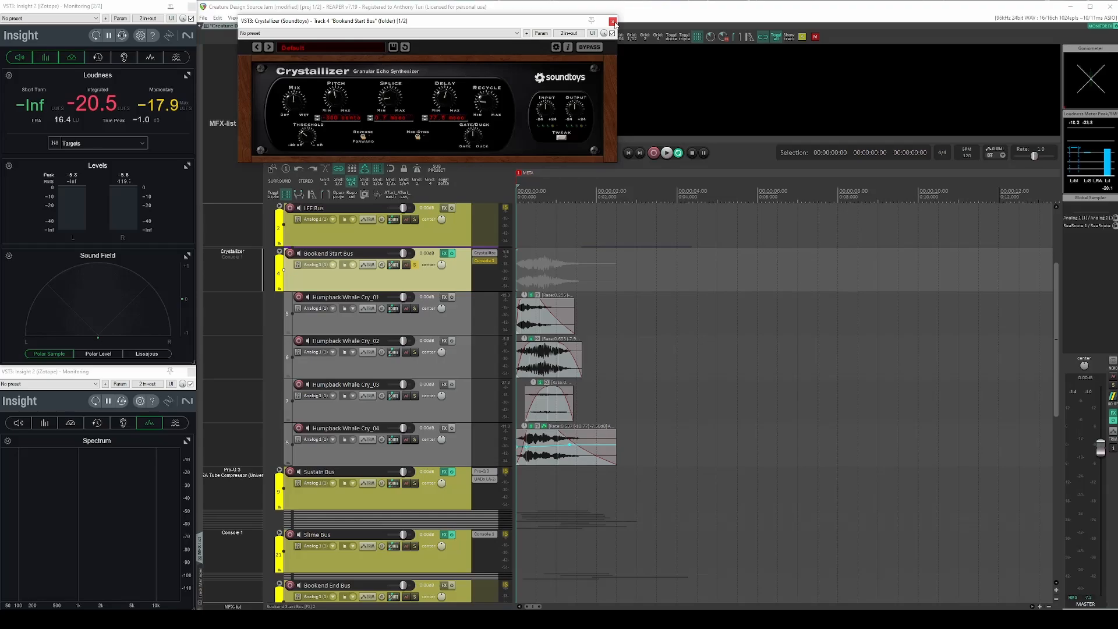
Close the Crystallizer window, stop playback and re-enable Console 1 on the Bookend Start Bus.
{"action": "left_click", "coordinate": [613, 21]}
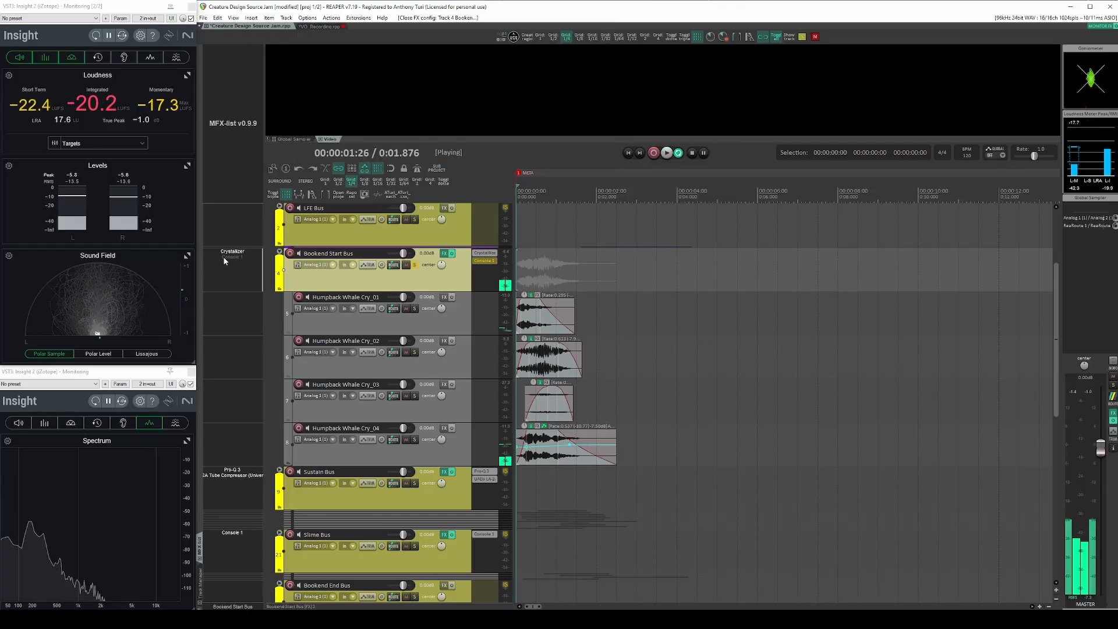
{"action": "key", "text": "space"}
{"action": "left_click", "coordinate": [226, 257], "text": "shift"}
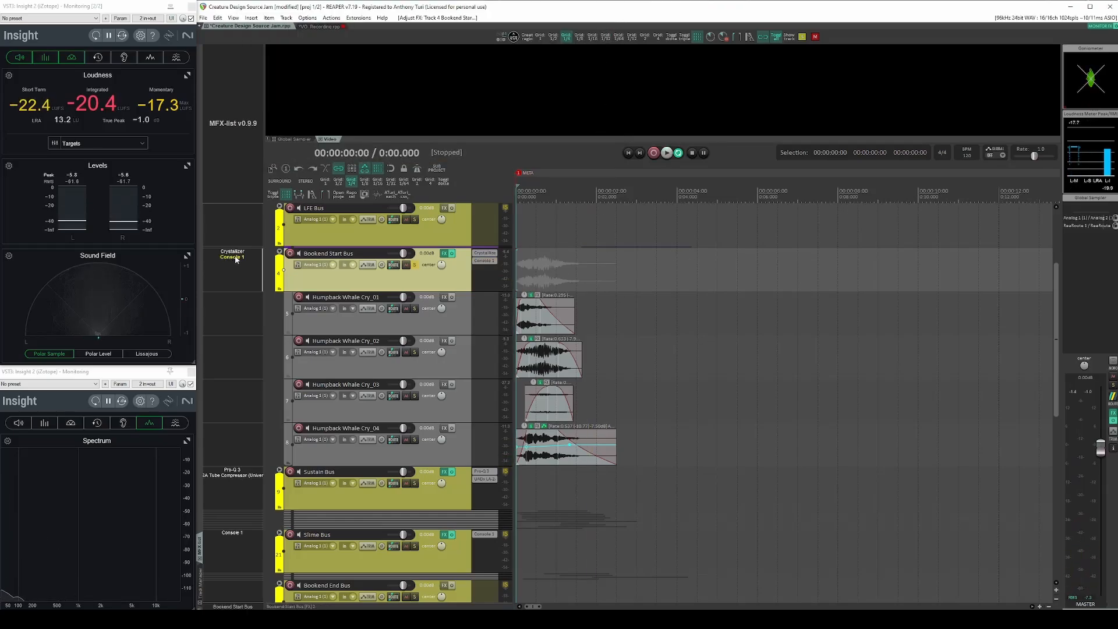
Inspect the Filters, Equalizer and Drive sections of Console 1 on the Bookend Start Bus, then close the effect.
{"action": "left_click", "coordinate": [234, 258]}
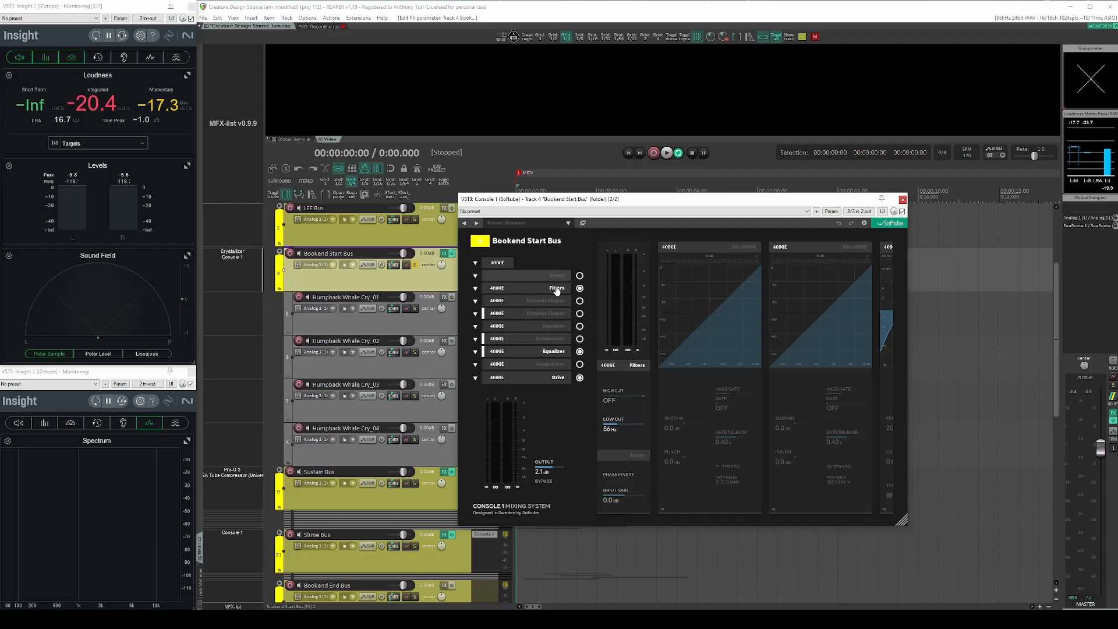
{"action": "left_click", "coordinate": [552, 352]}
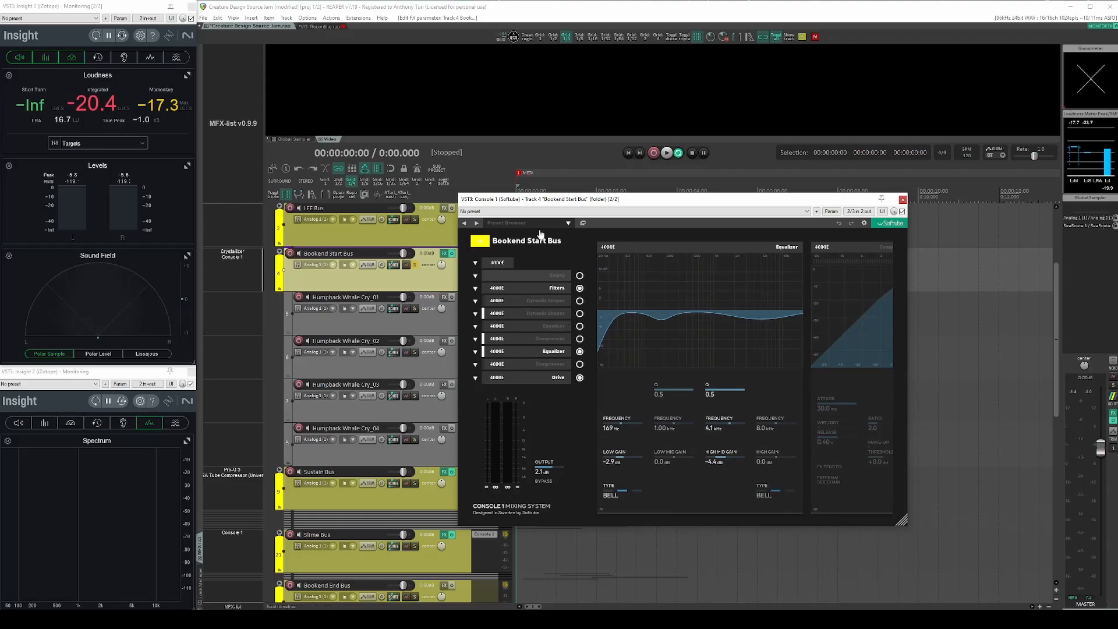
{"action": "left_click", "coordinate": [557, 289]}
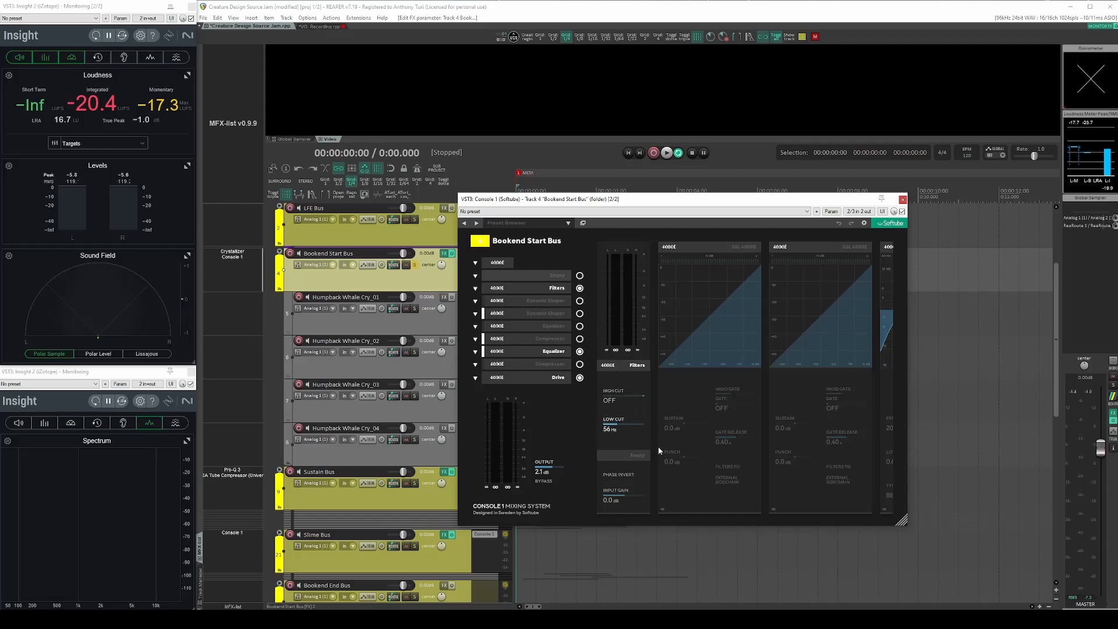
{"action": "left_click", "coordinate": [548, 354]}
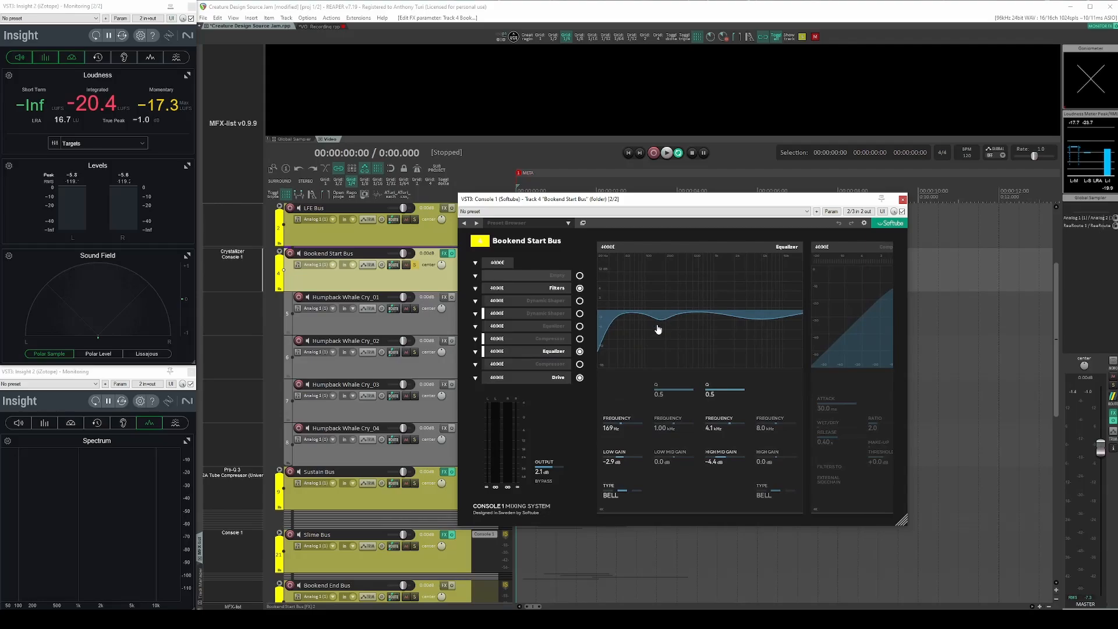
{"action": "left_click", "coordinate": [551, 379]}
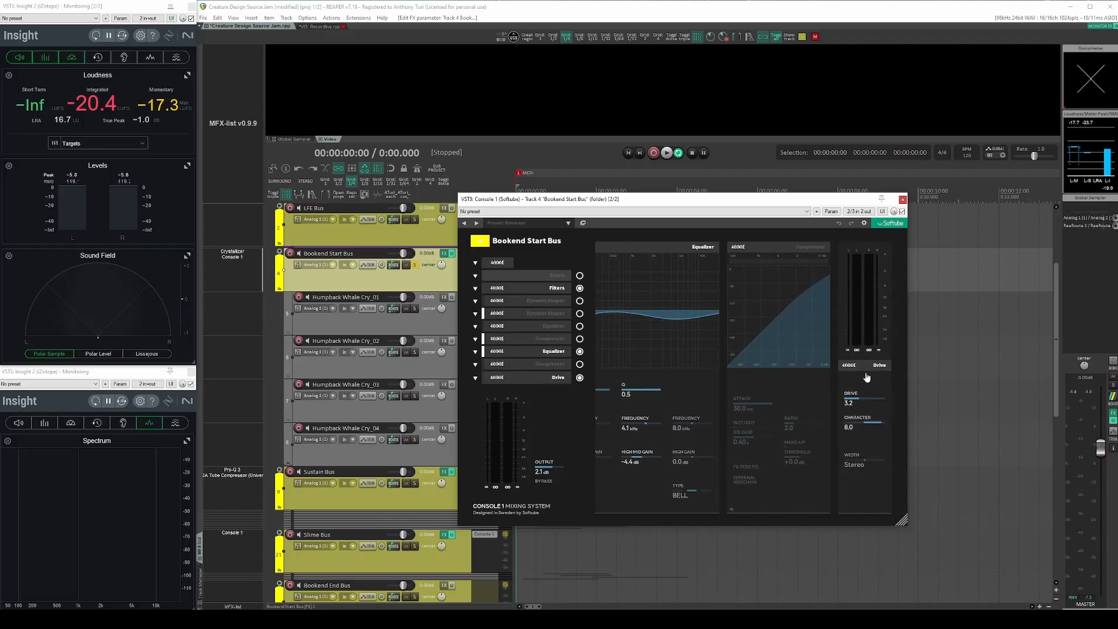
{"action": "left_click", "coordinate": [902, 199]}
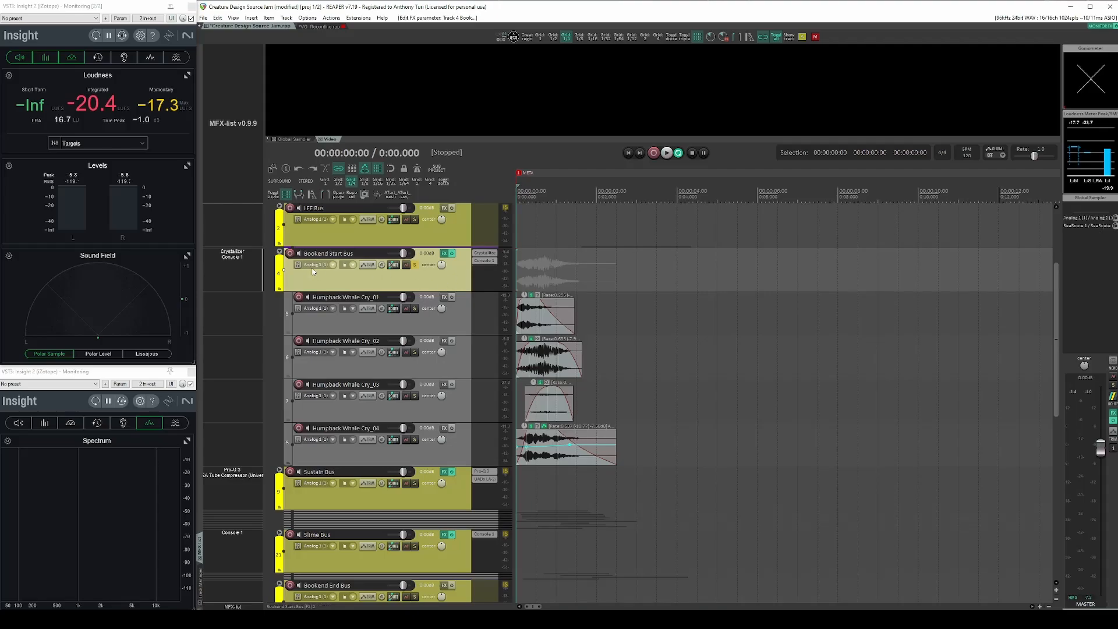
Play the soloed Bookend Start Bus with Console 1 bypassed, re-enabling it during playback to compare the sound.
{"action": "left_click", "coordinate": [233, 261]}
{"action": "key", "text": "space"}
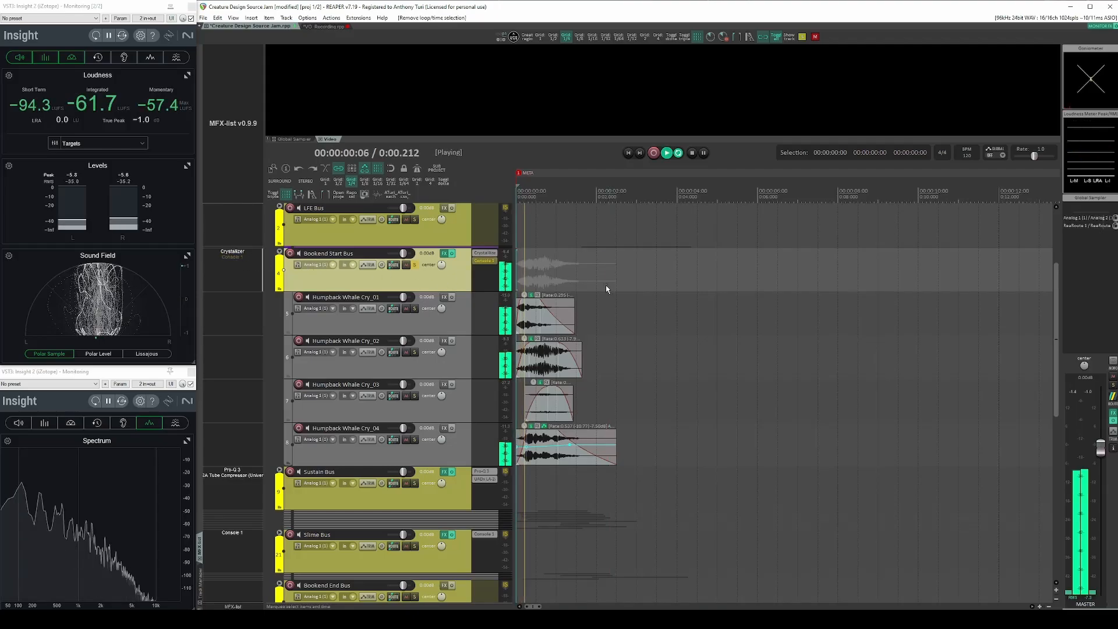
{"action": "left_click", "coordinate": [236, 256]}
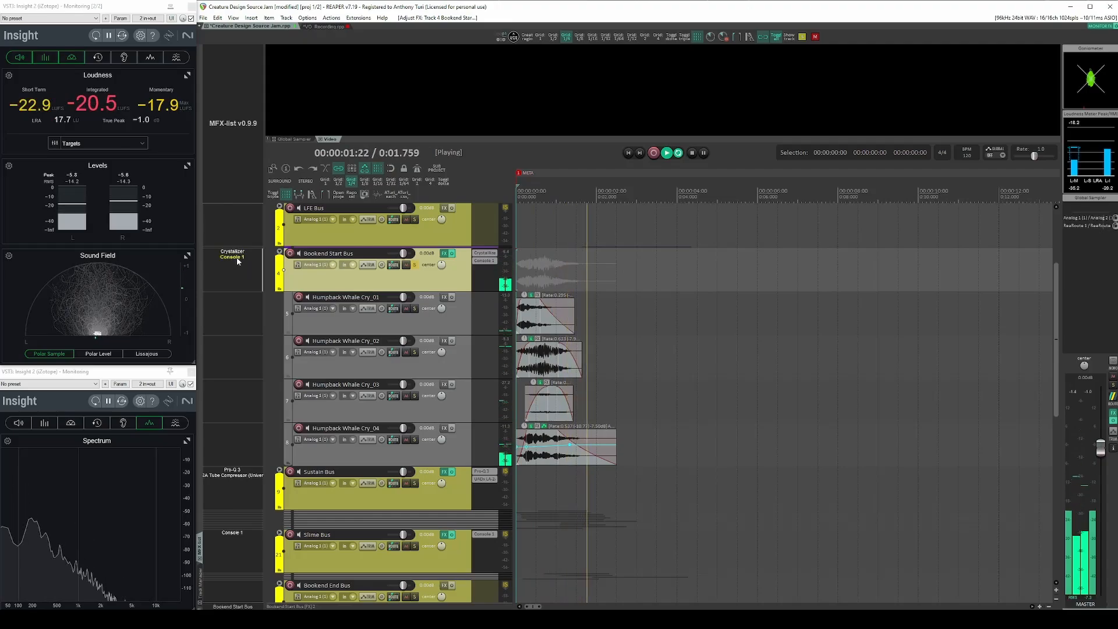
{"action": "key", "text": "space"}
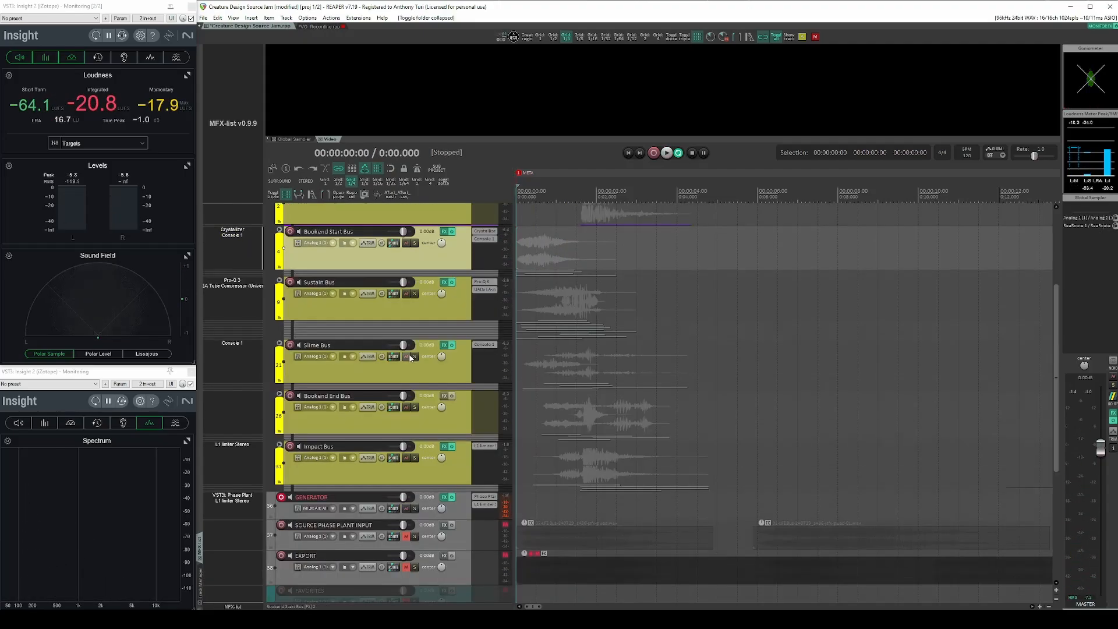
Expand the Sustain Bus folder and look through its whale, sci-fi sputter, Chihuahua and bubble layers.
{"action": "double_click", "coordinate": [400, 310]}
{"action": "left_click", "coordinate": [622, 260]}
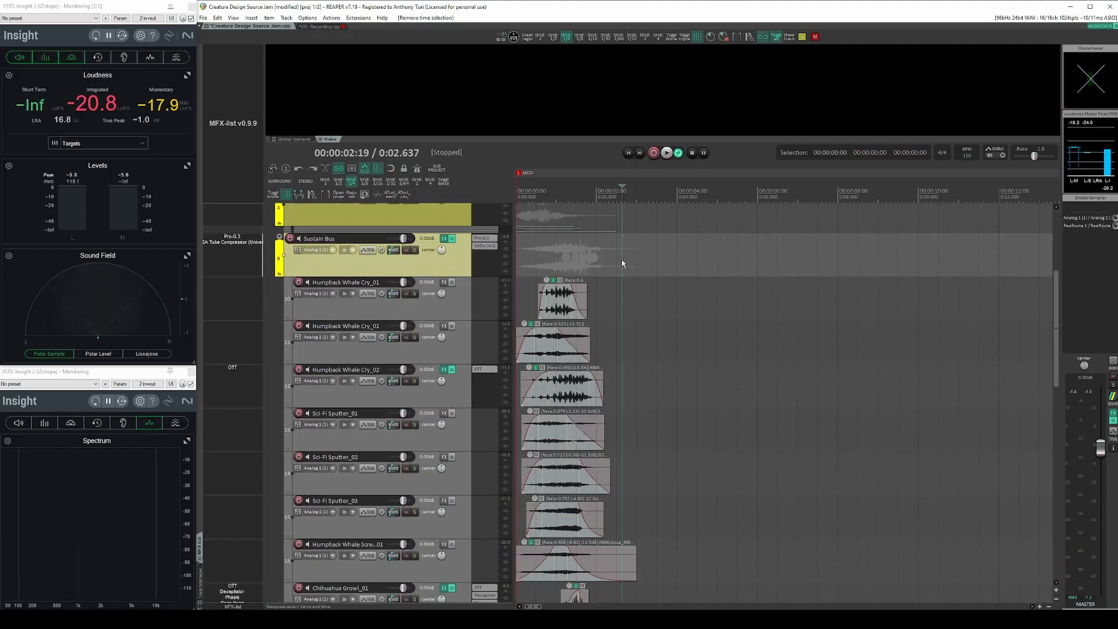
{"action": "scroll", "coordinate": [644, 323], "scroll_direction": "down", "scroll_amount": 2}
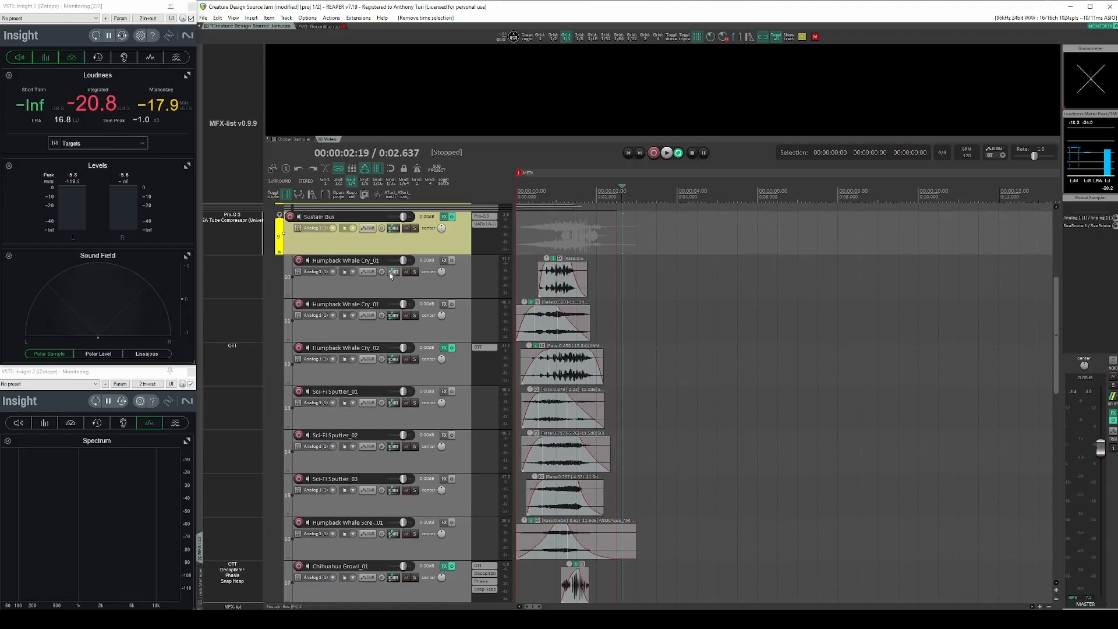
{"action": "scroll", "coordinate": [624, 382], "scroll_direction": "down", "scroll_amount": 1}
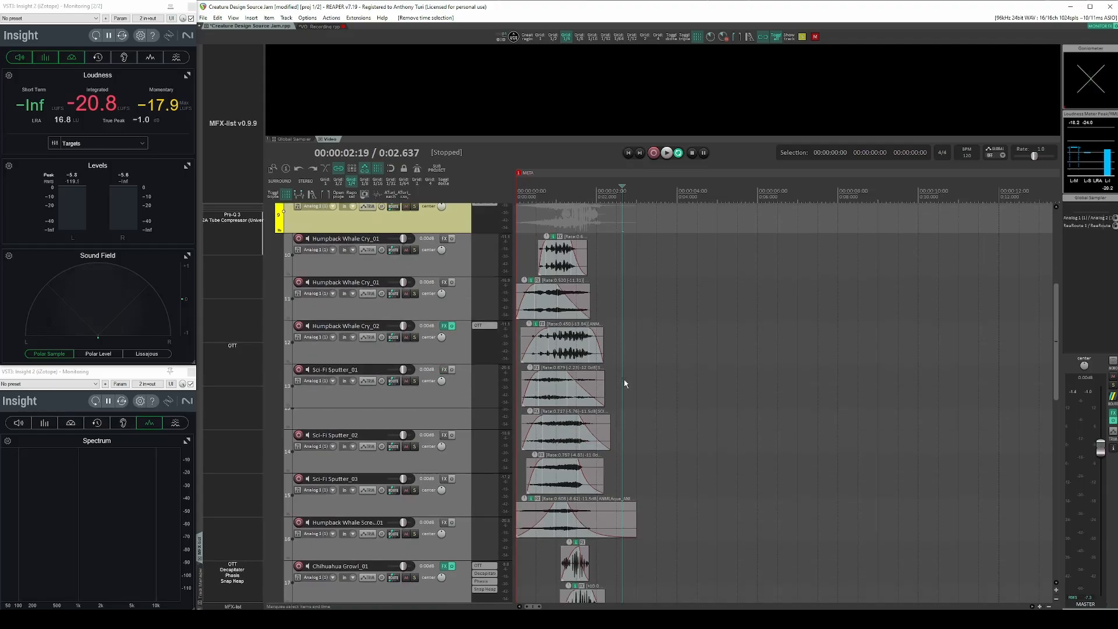
{"action": "scroll", "coordinate": [557, 454], "scroll_direction": "down", "scroll_amount": 3}
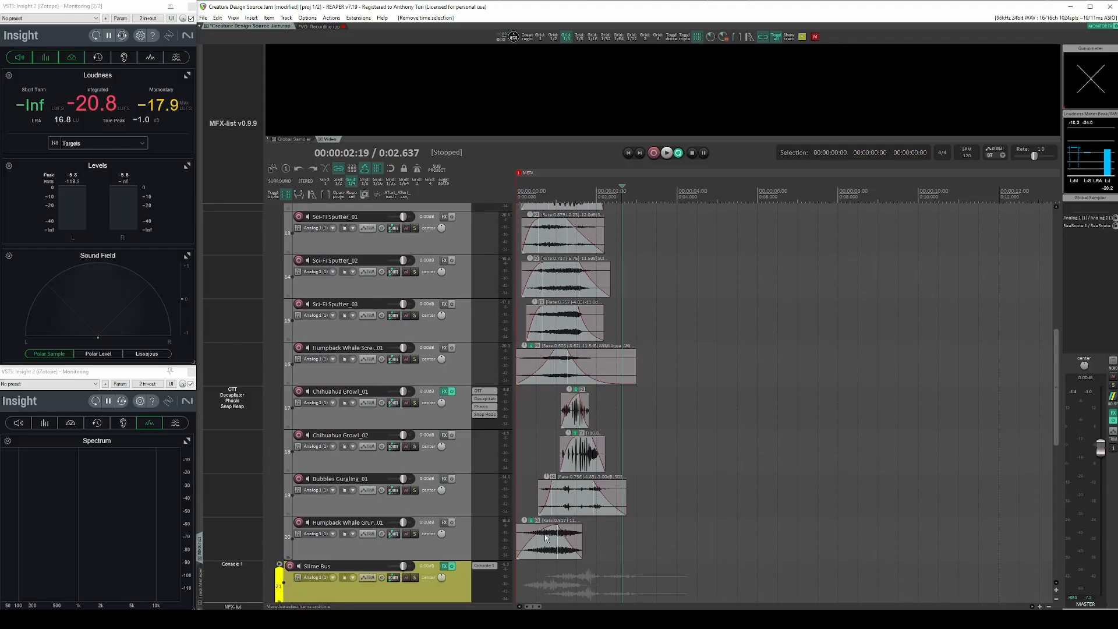
{"action": "scroll", "coordinate": [594, 501], "scroll_direction": "up", "scroll_amount": 2}
{"action": "scroll", "coordinate": [594, 501], "scroll_direction": "up", "scroll_amount": 3}
Bypass all effects on the Sustain Bus, solo it and play it from the start of the project.
{"action": "left_click", "coordinate": [625, 321]}
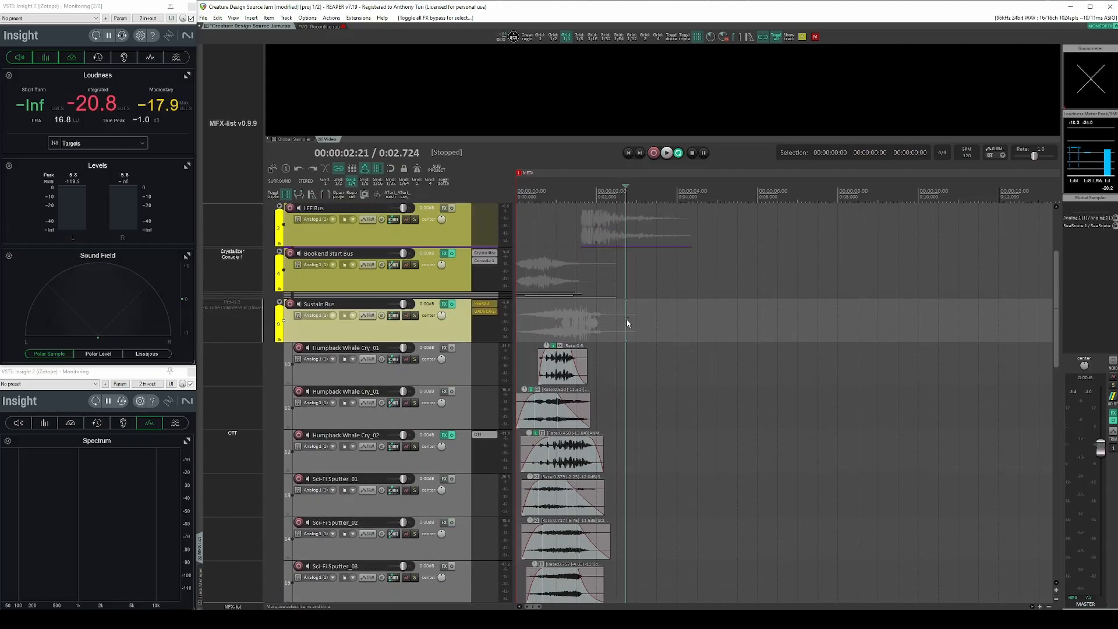
{"action": "key", "text": "Home"}
{"action": "key", "text": "shift+s"}
{"action": "key", "text": "space"}
{"action": "scroll", "coordinate": [725, 410], "scroll_direction": "down", "scroll_amount": 6}
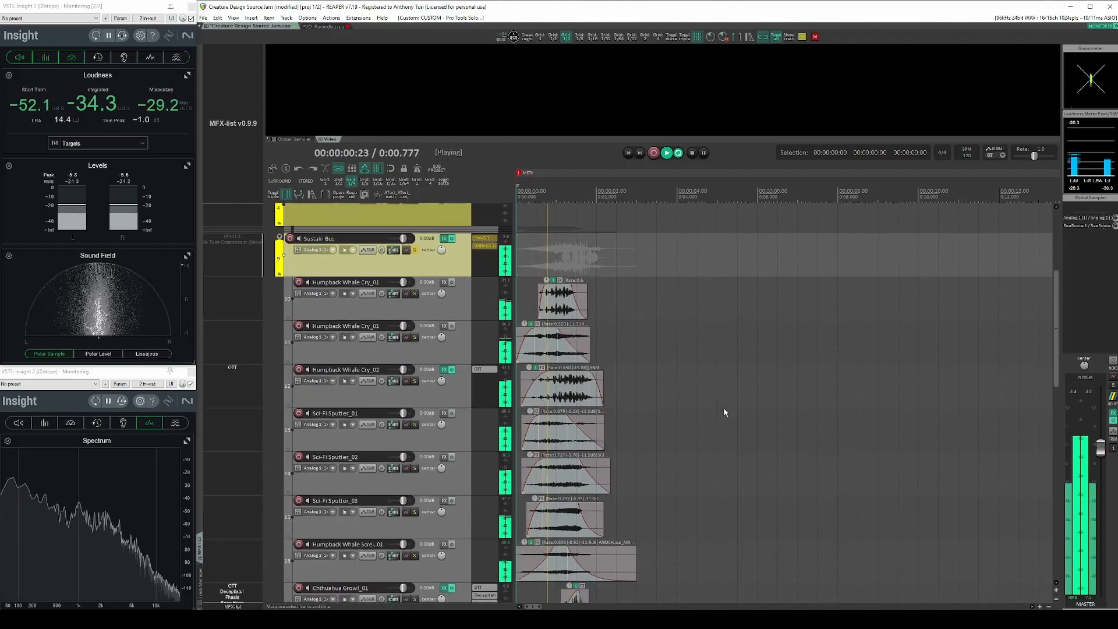
{"action": "scroll", "coordinate": [724, 407], "scroll_direction": "up", "scroll_amount": 4}
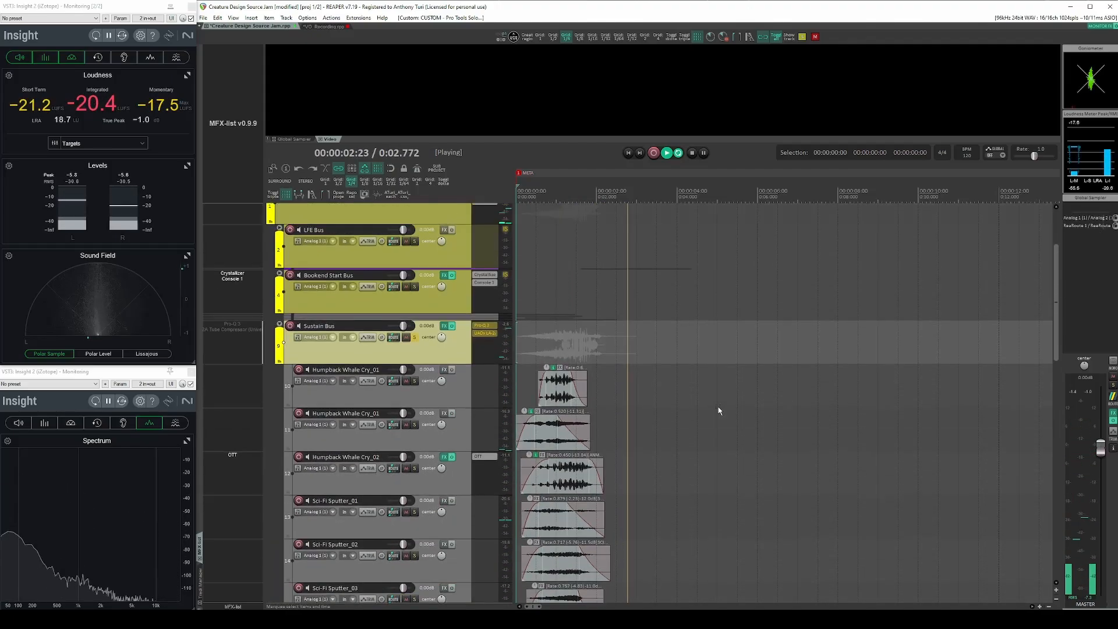
Re-enable the Sustain Bus effects and replay the soloed bus to compare.
{"action": "key", "text": "space"}
{"action": "key", "text": "b"}
{"action": "key", "text": "space"}
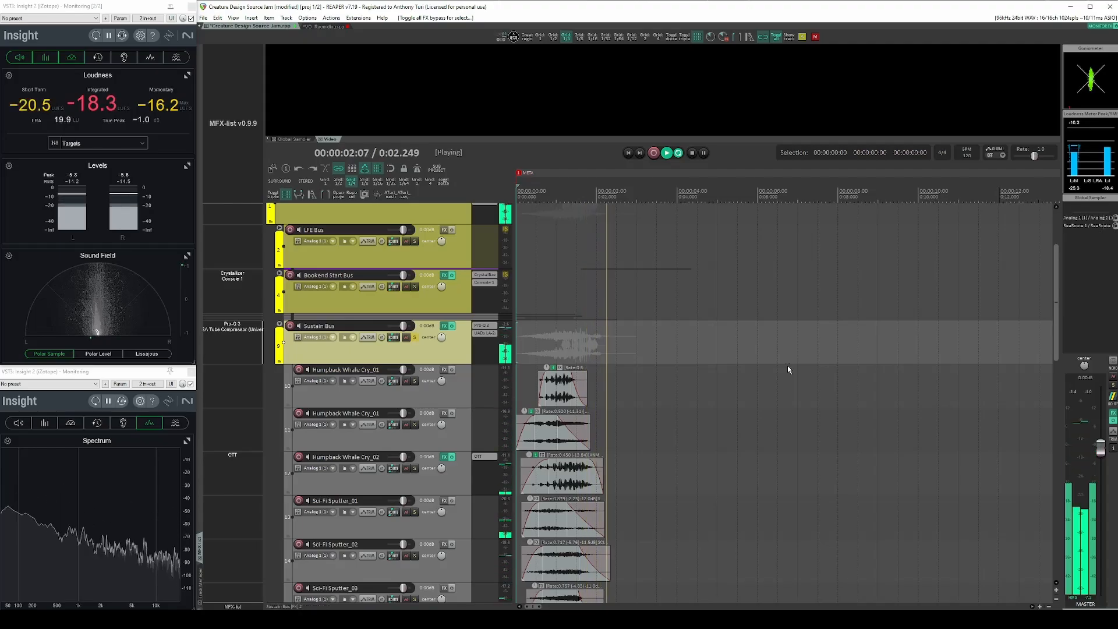
{"action": "key", "text": "space"}
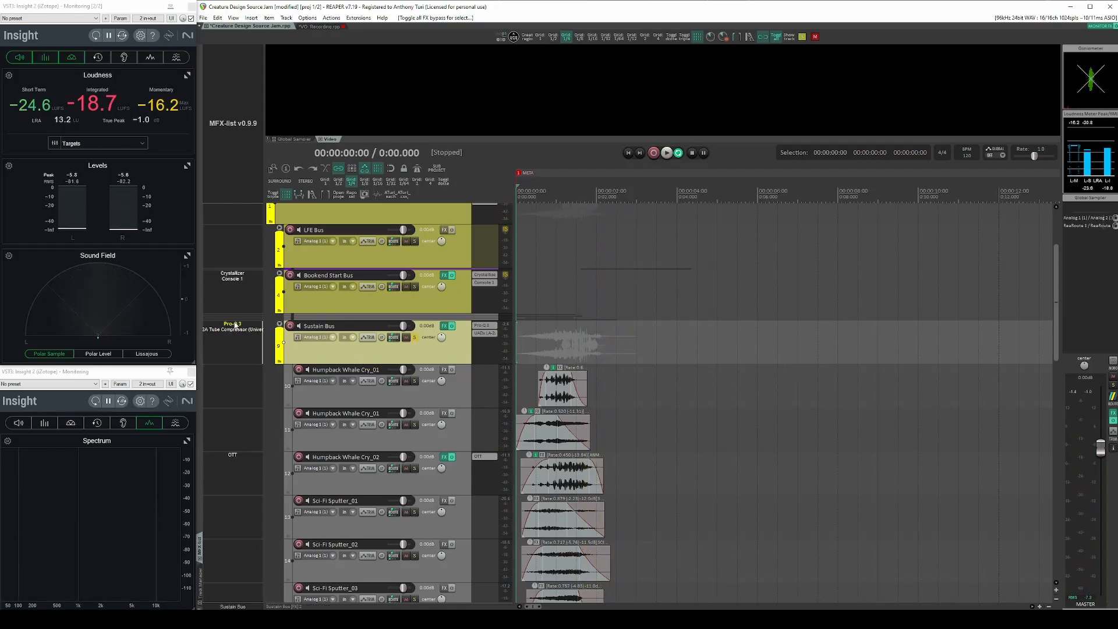
Inspect the Pro-Q 3 equalizer and the LA-2A compressor on the Sustain Bus, then close both.
{"action": "left_click", "coordinate": [234, 324]}
{"action": "mouse_move", "coordinate": [901, 158]}
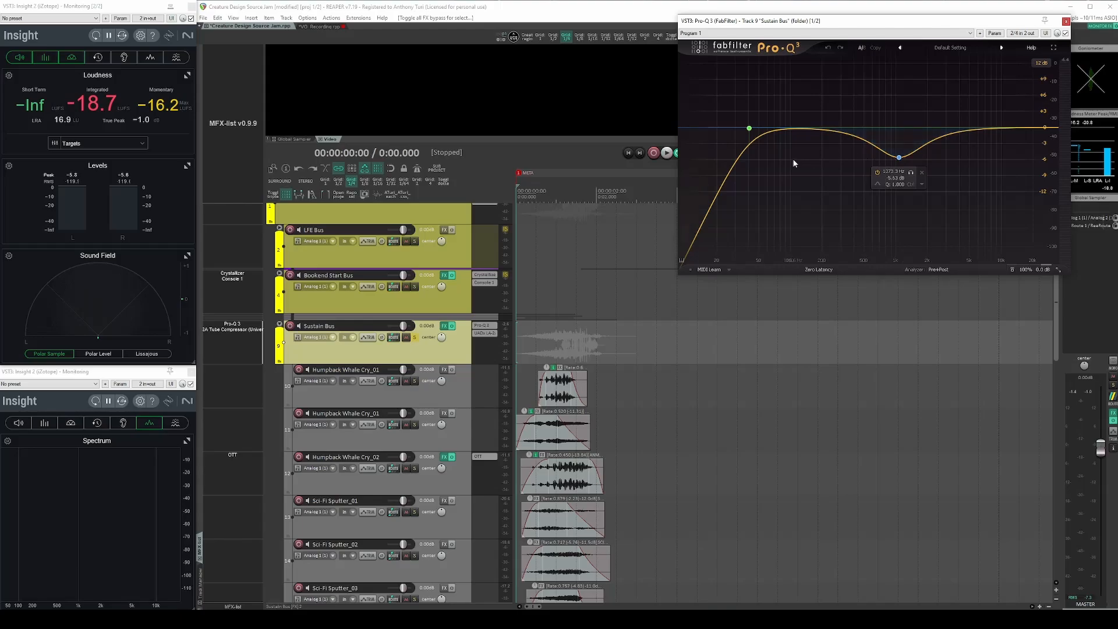
{"action": "left_click", "coordinate": [233, 329]}
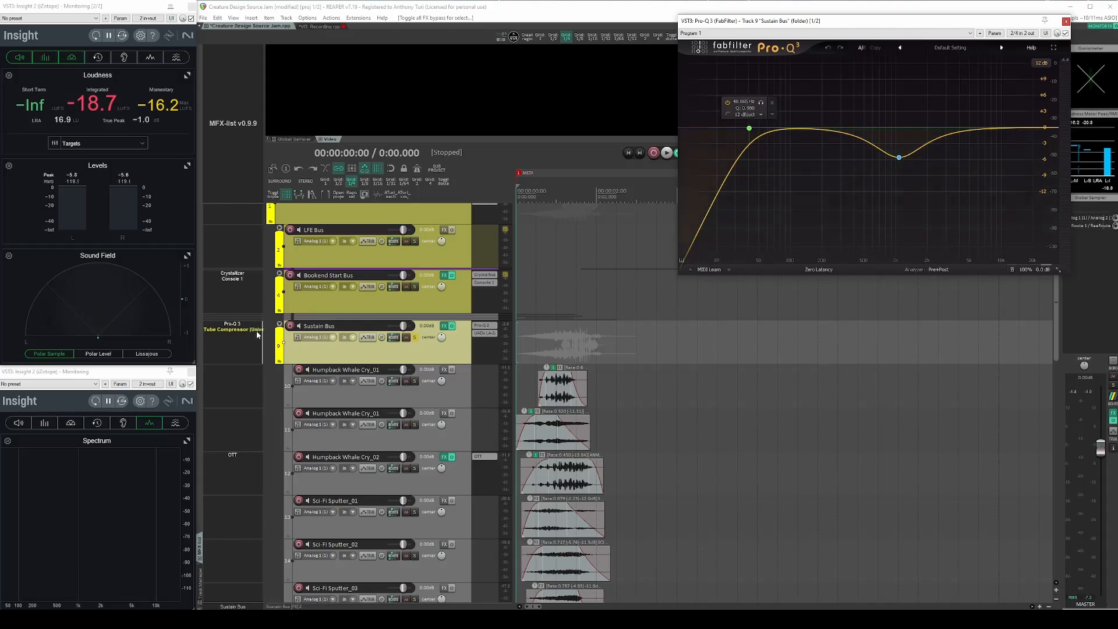
{"action": "left_click_drag", "start_coordinate": [845, 25], "coordinate": [536, 144]}
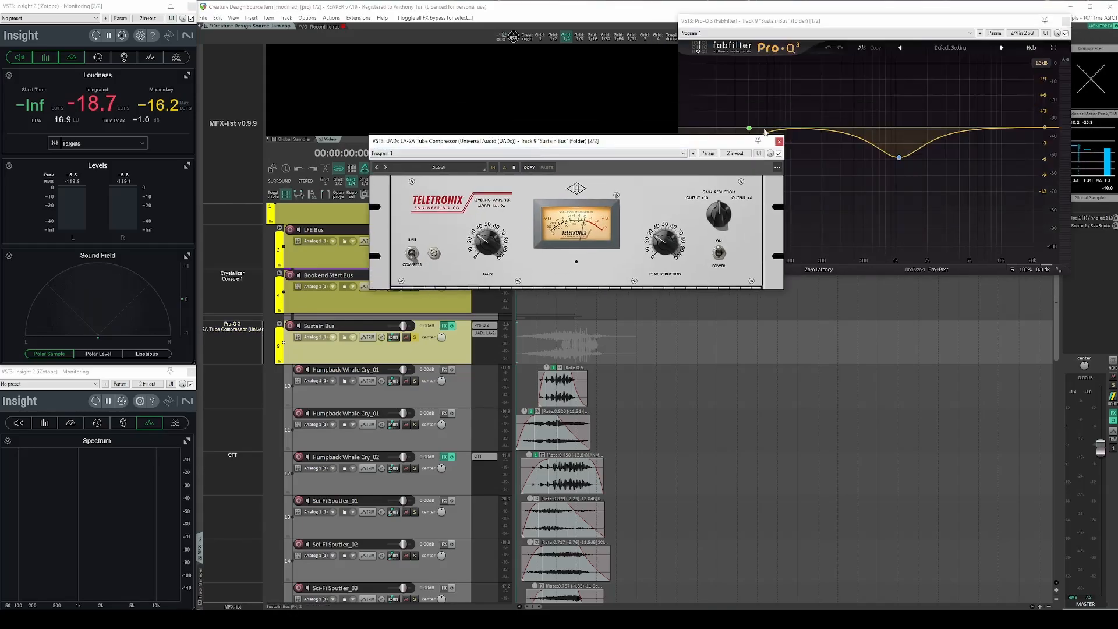
{"action": "left_click", "coordinate": [781, 142]}
{"action": "left_click", "coordinate": [1066, 21]}
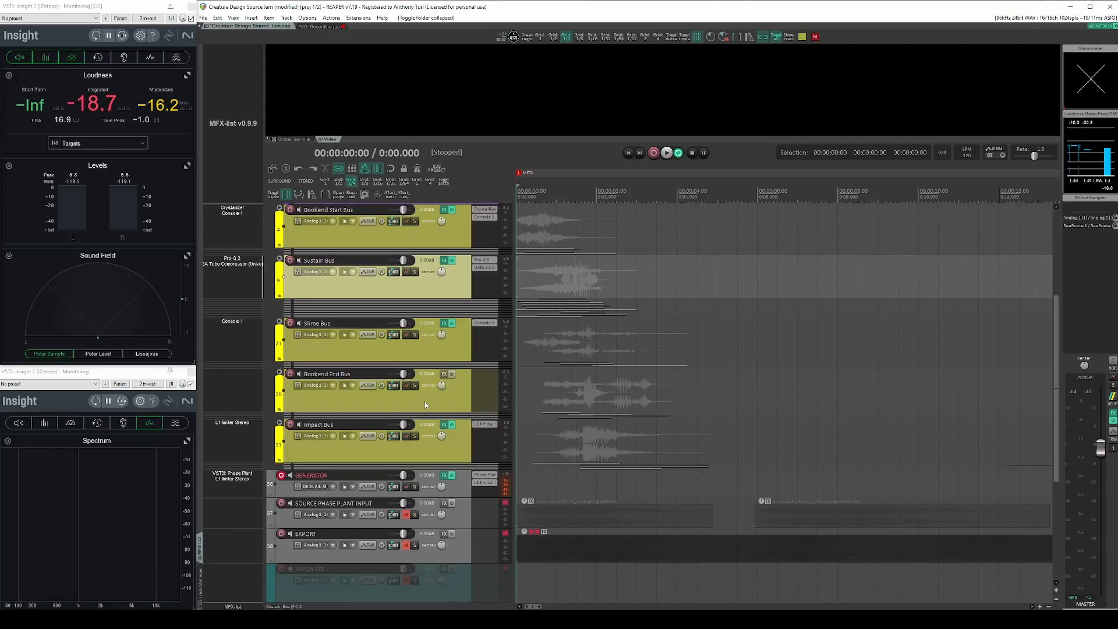
Expand the Bookend End Bus folder to show its four tracks.
{"action": "left_click", "coordinate": [426, 402]}
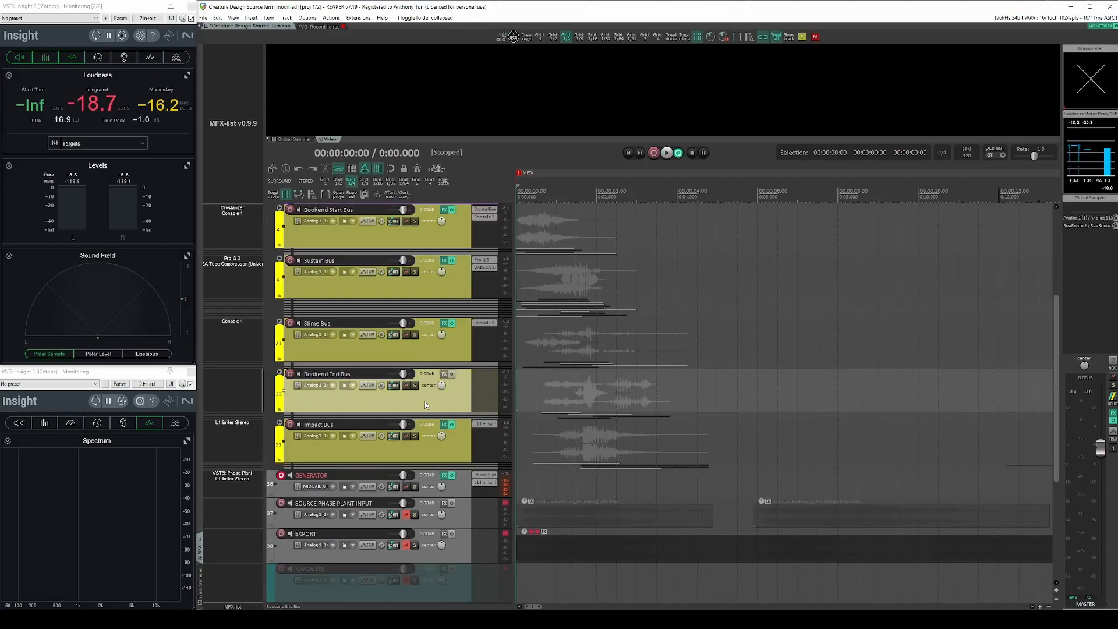
{"action": "double_click", "coordinate": [424, 401]}
{"action": "left_click", "coordinate": [532, 327]}
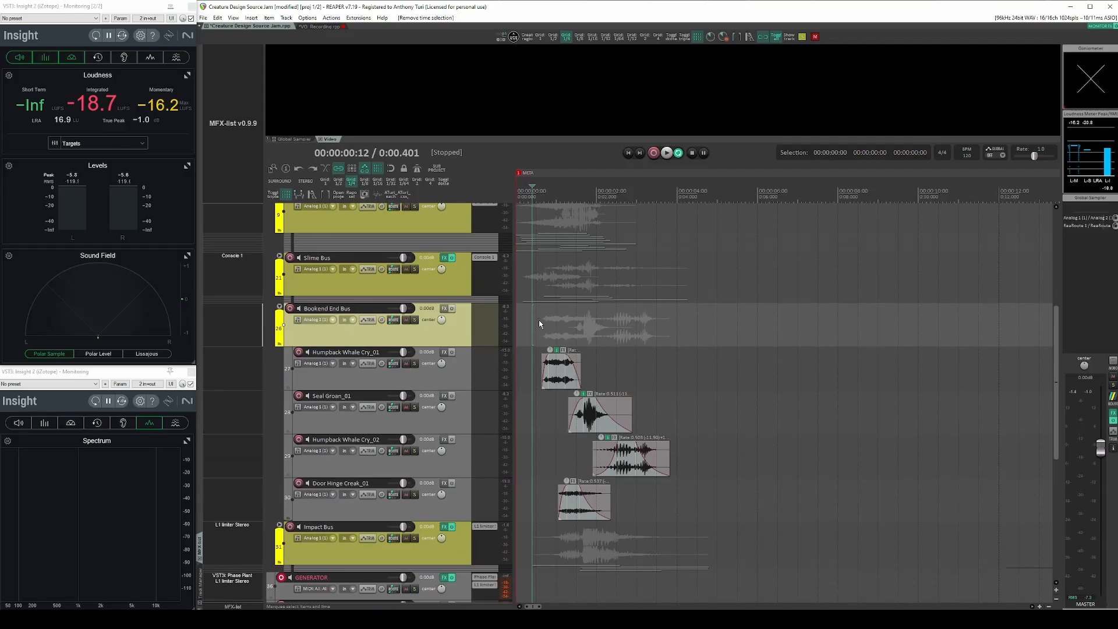
Solo the Bookend End Bus, play it from the start of the project, then turn its solo off.
{"action": "left_click", "coordinate": [643, 328]}
{"action": "key", "text": "Return"}
{"action": "key", "text": "shift+s"}
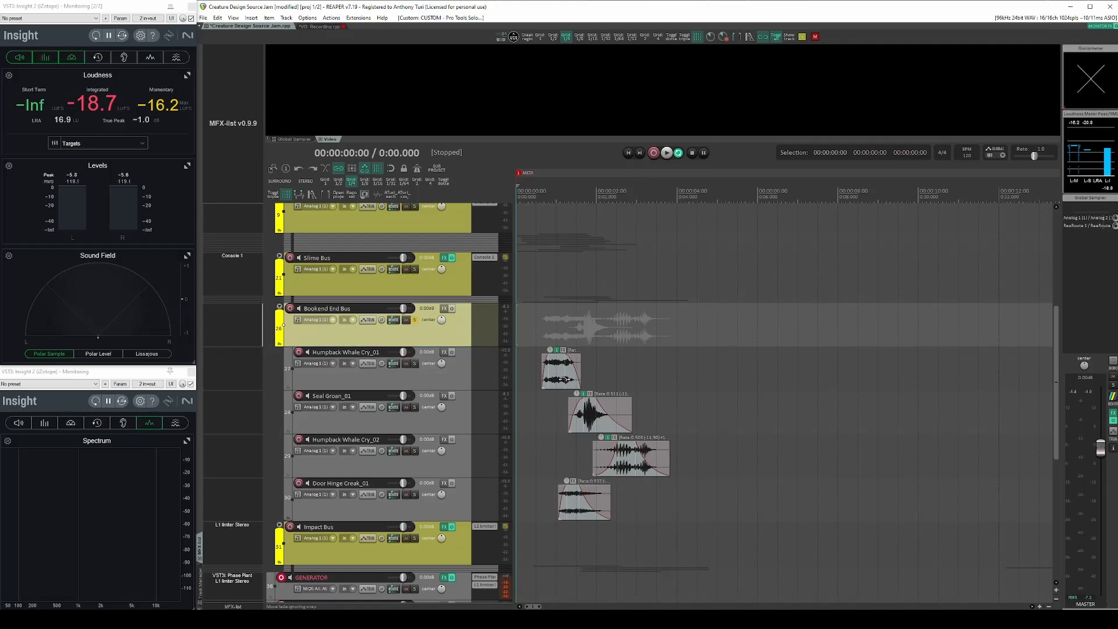
{"action": "key", "text": "space"}
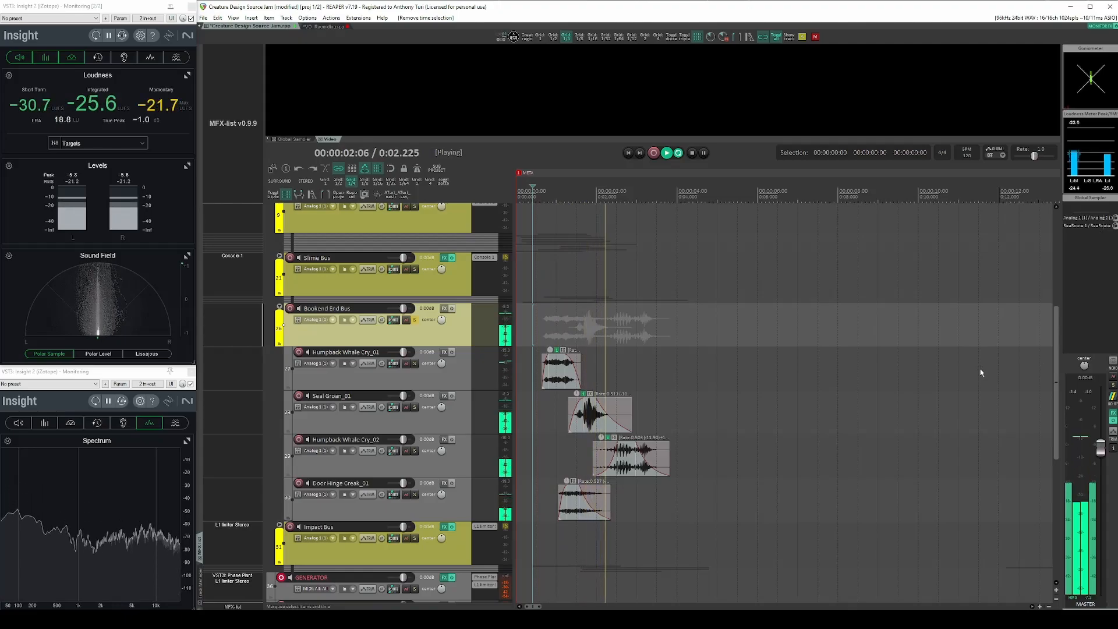
{"action": "left_click", "coordinate": [449, 422]}
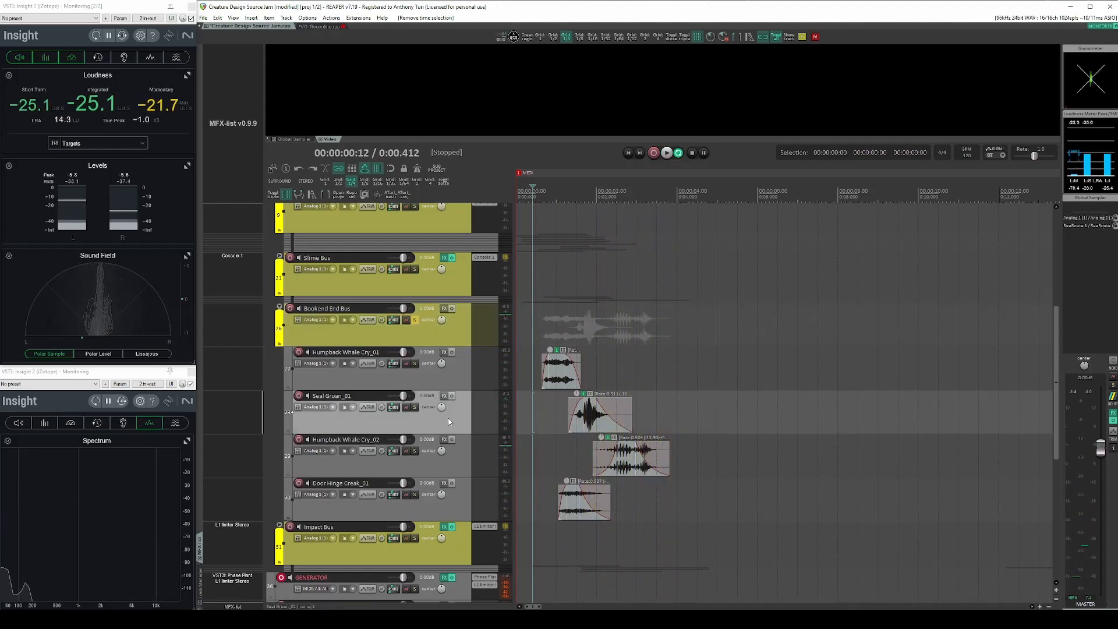
{"action": "left_click", "coordinate": [416, 320]}
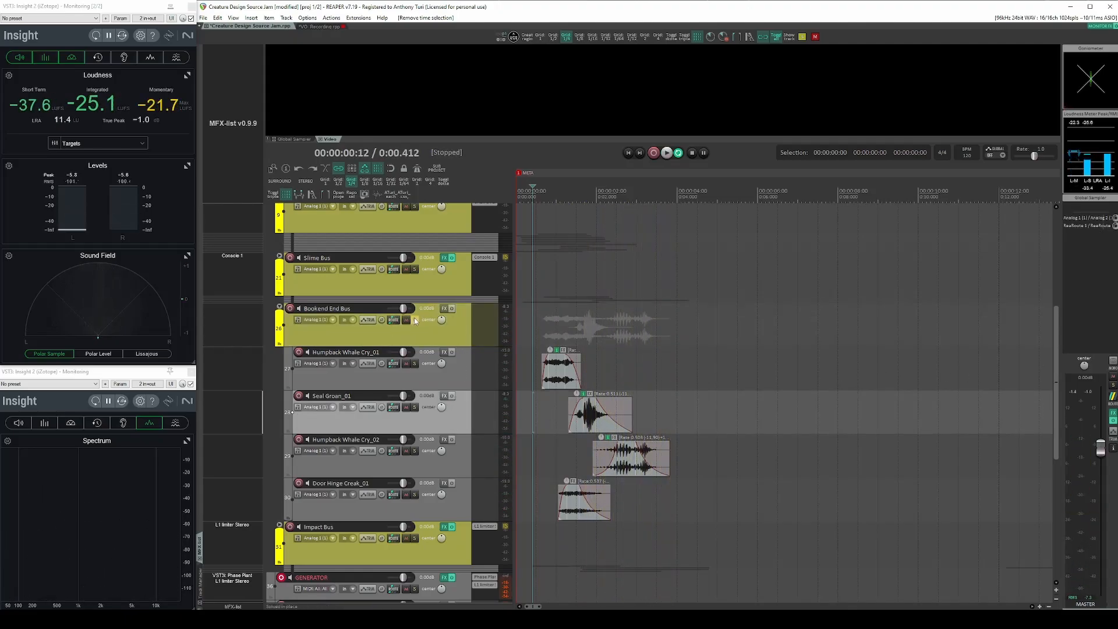
Play the full creature mix from the start of the project, then collapse the Bookend End Bus folder.
{"action": "left_click", "coordinate": [658, 389]}
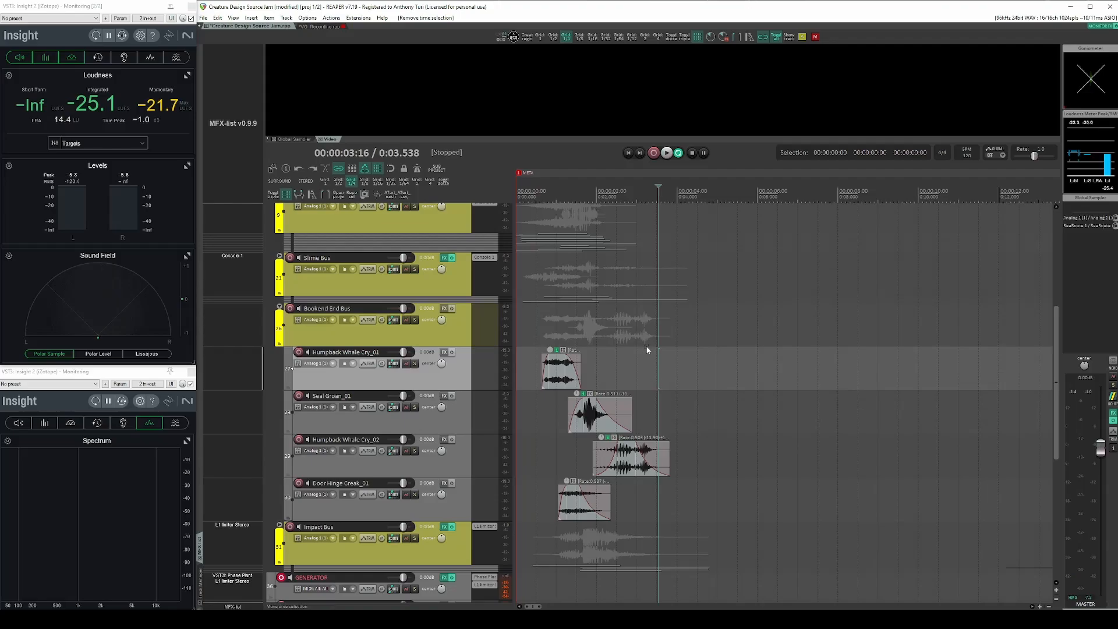
{"action": "key", "text": "ctrl+z"}
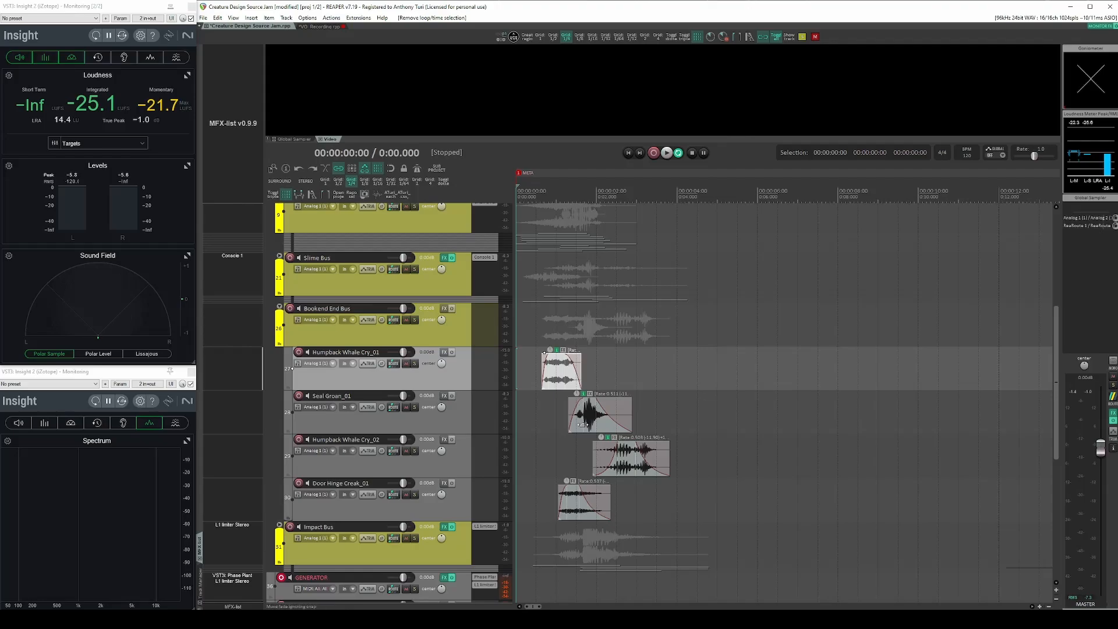
{"action": "scroll", "coordinate": [594, 386], "scroll_direction": "up", "scroll_amount": 5}
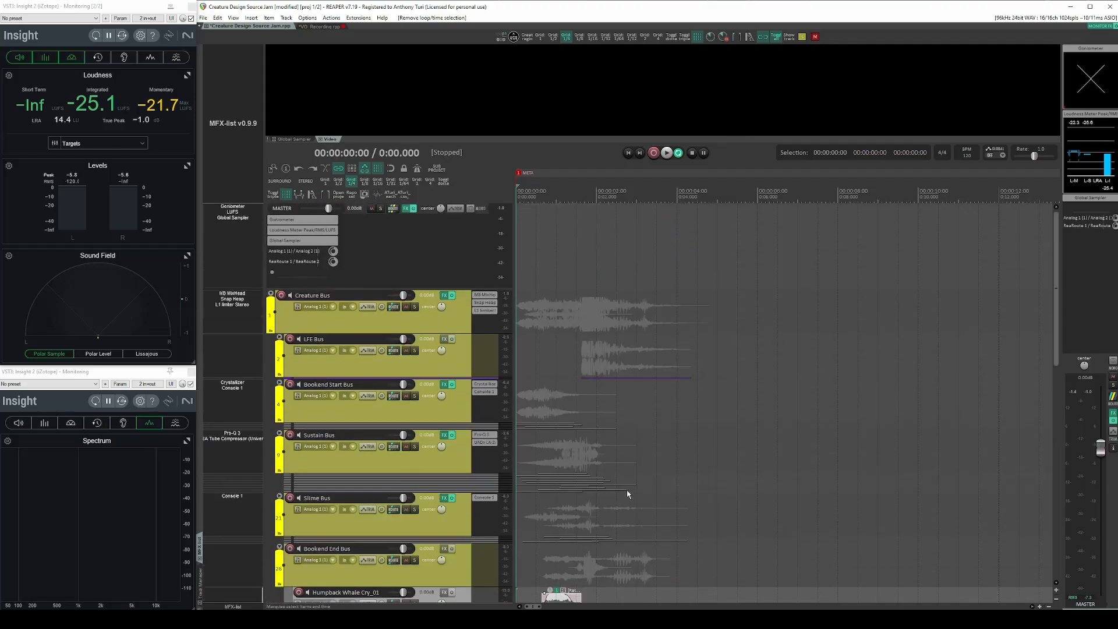
{"action": "scroll", "coordinate": [628, 494], "scroll_direction": "down", "scroll_amount": 6}
{"action": "scroll", "coordinate": [594, 408], "scroll_direction": "up", "scroll_amount": 2}
{"action": "key", "text": "space"}
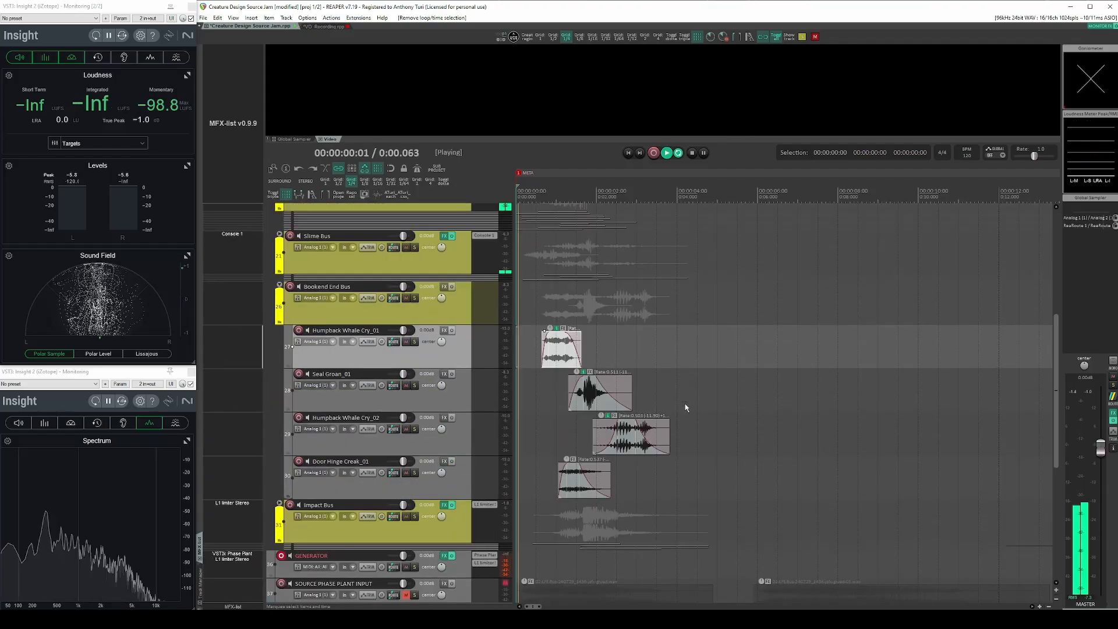
{"action": "double_click", "coordinate": [593, 396]}
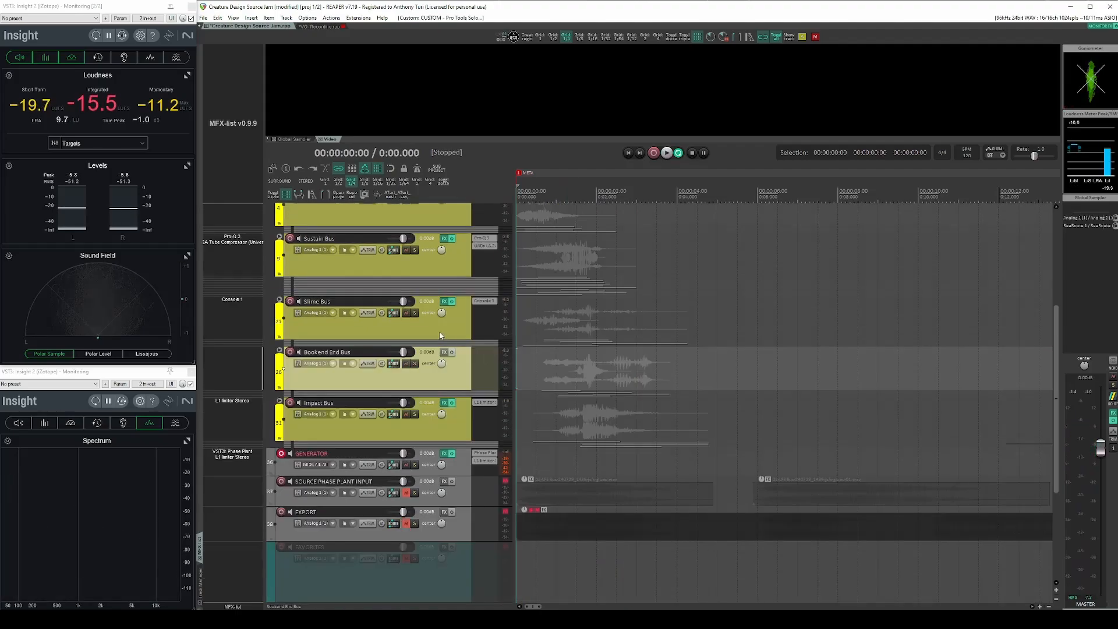
Expand and solo the Slime Bus, return to the project start, and select the tracks Borax Slime_01 to Borax Slime_03.
{"action": "double_click", "coordinate": [440, 336]}
{"action": "left_click", "coordinate": [645, 305]}
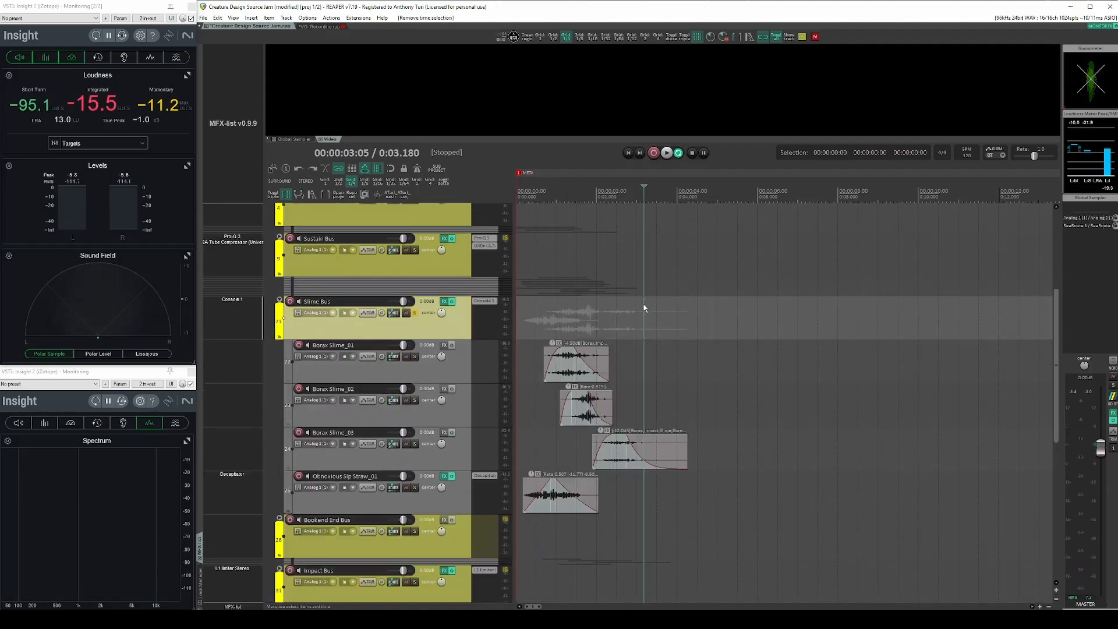
{"action": "key", "text": "Home"}
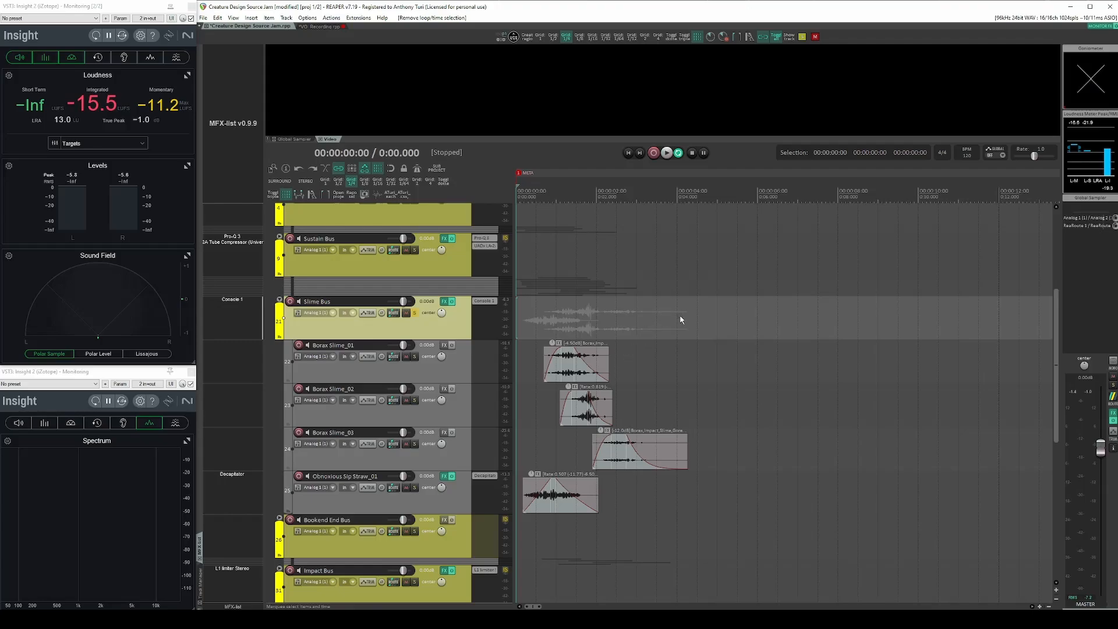
{"action": "left_click", "coordinate": [456, 370]}
{"action": "left_click", "coordinate": [459, 452], "text": "shift"}
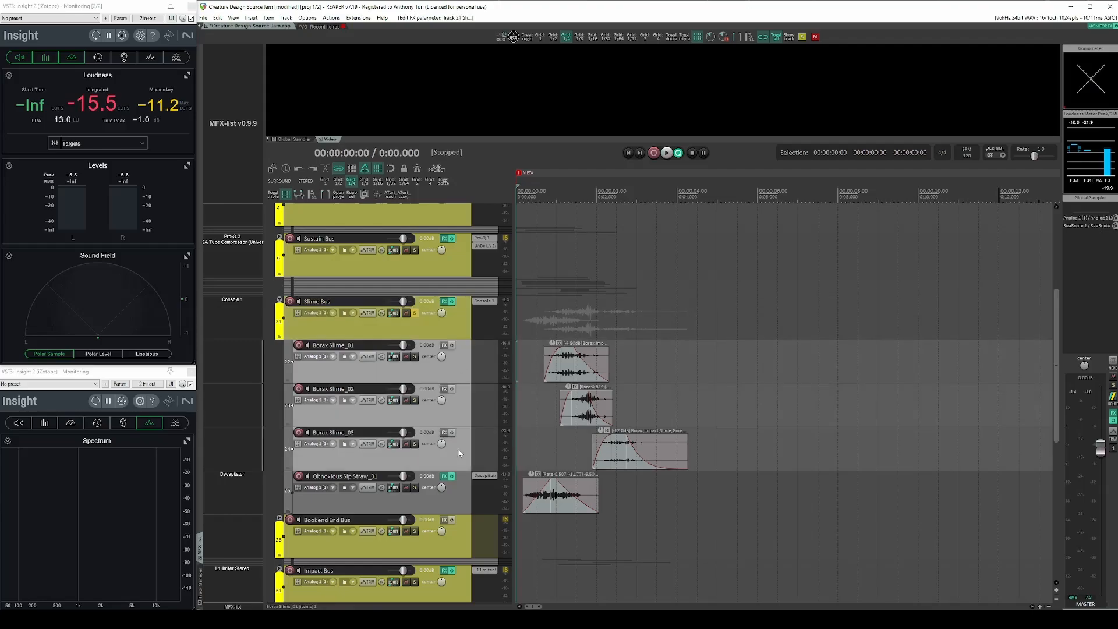
Select the clip on the Obnoxious Sip Straw_01 track and read its playback rate up close.
{"action": "left_click", "coordinate": [647, 500]}
{"action": "left_click", "coordinate": [569, 511]}
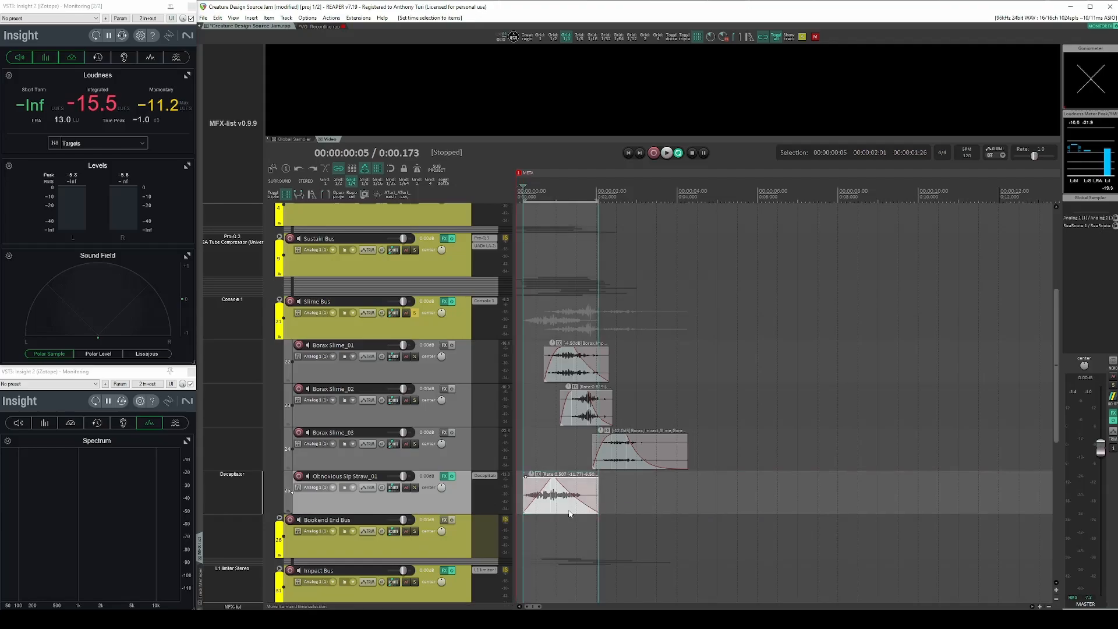
{"action": "key", "text": "t"}
{"action": "key", "text": "t"}
{"action": "key", "text": "t"}
{"action": "key", "text": "t"}
{"action": "key", "text": "t"}
{"action": "key", "text": "t"}
{"action": "key", "text": "t"}
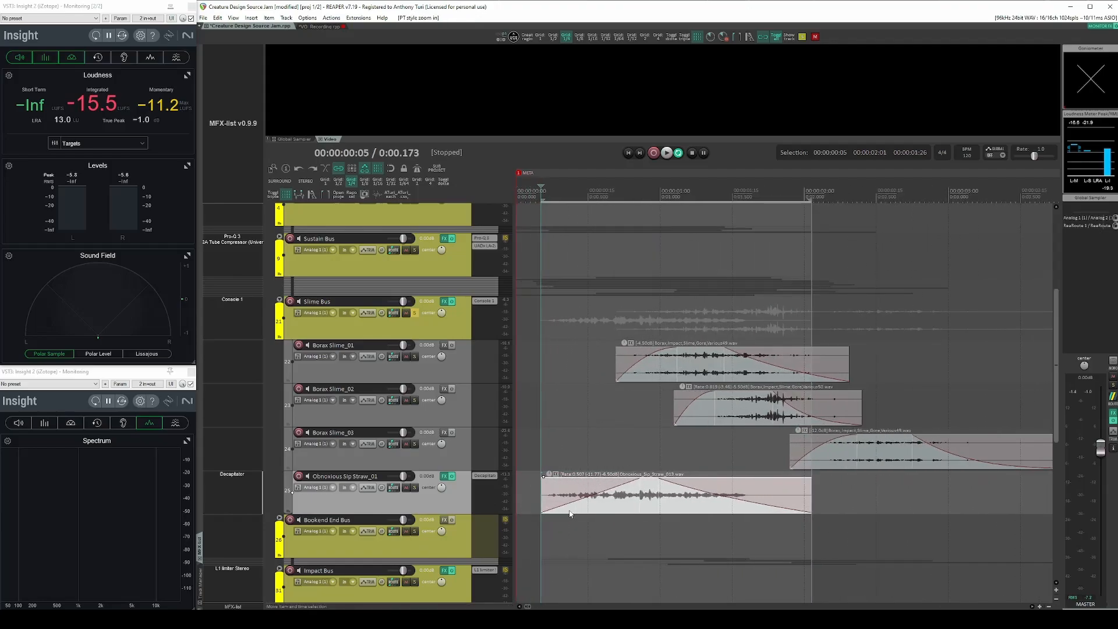
{"action": "key", "text": "r"}
Solo the Obnoxious Sip Straw_01 track and play it from the start with Decapitator bypassed, then again with it active.
{"action": "key", "text": "shift+s"}
{"action": "key", "text": "b"}
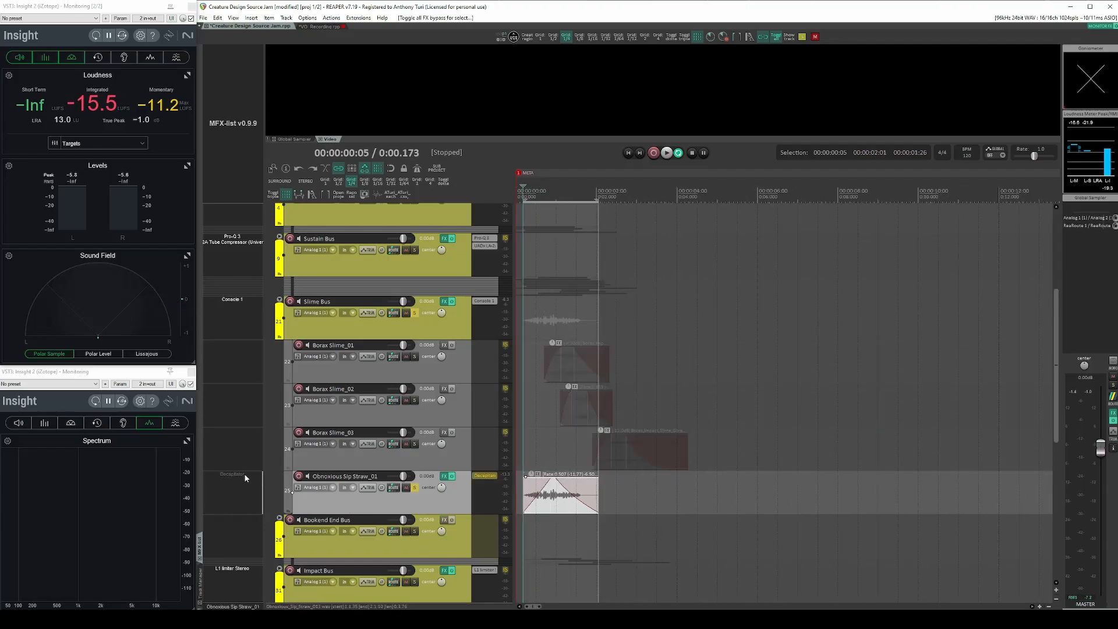
{"action": "left_click", "coordinate": [628, 494]}
{"action": "key", "text": "w"}
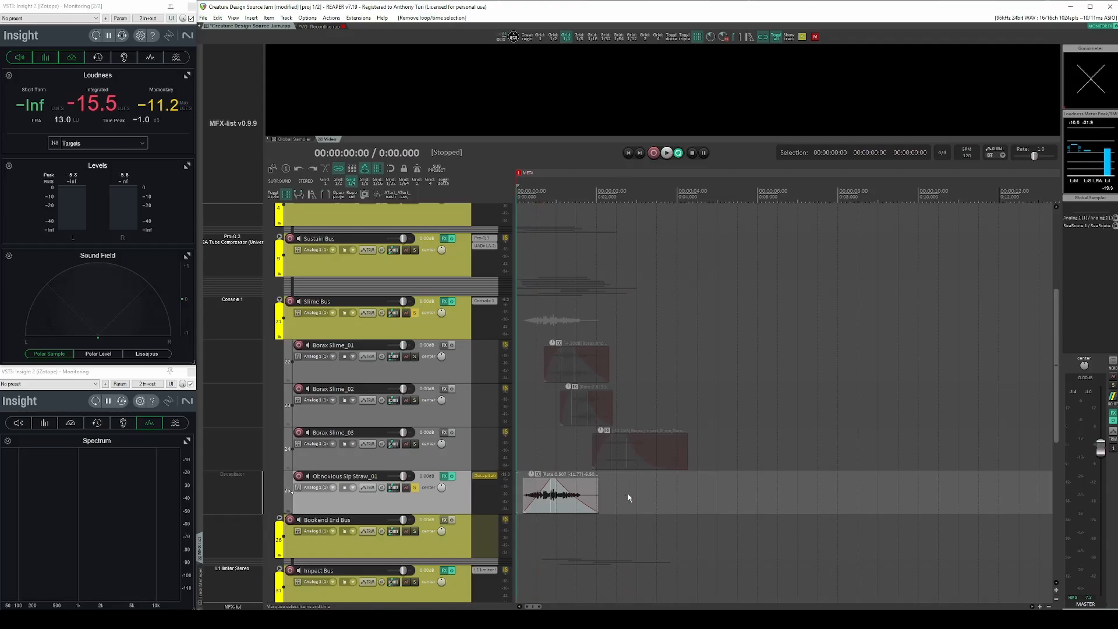
{"action": "key", "text": "space"}
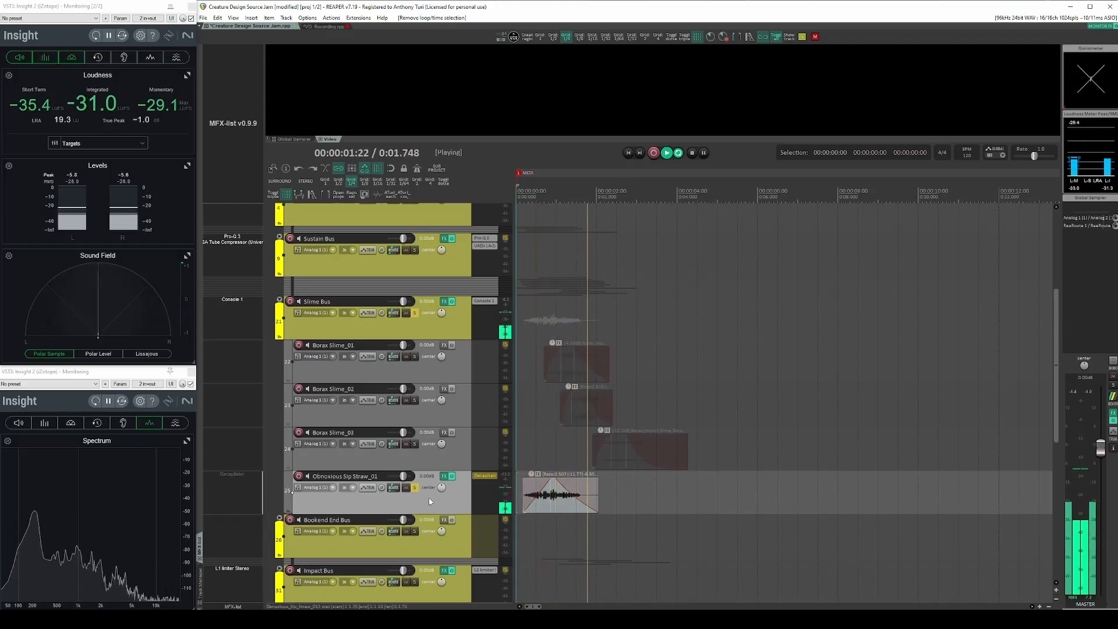
{"action": "key", "text": "space"}
{"action": "key", "text": "b"}
{"action": "key", "text": "space"}
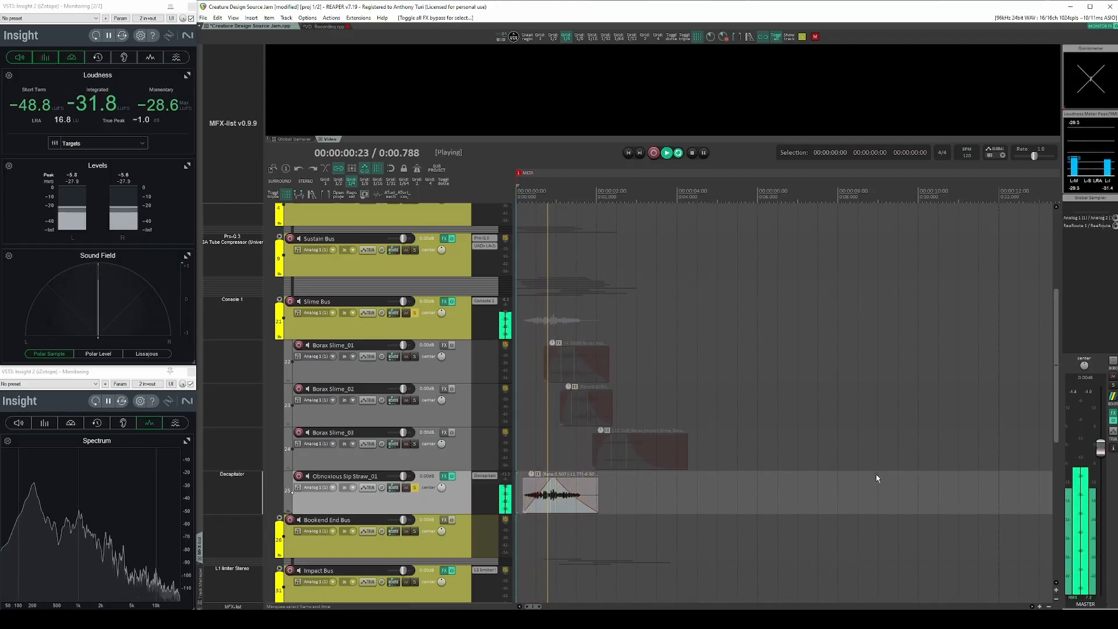
{"action": "key", "text": "space"}
Play the whole Slime Bus from the start with Console 1 bypassed, then re-enable the effect.
{"action": "left_click", "coordinate": [556, 320]}
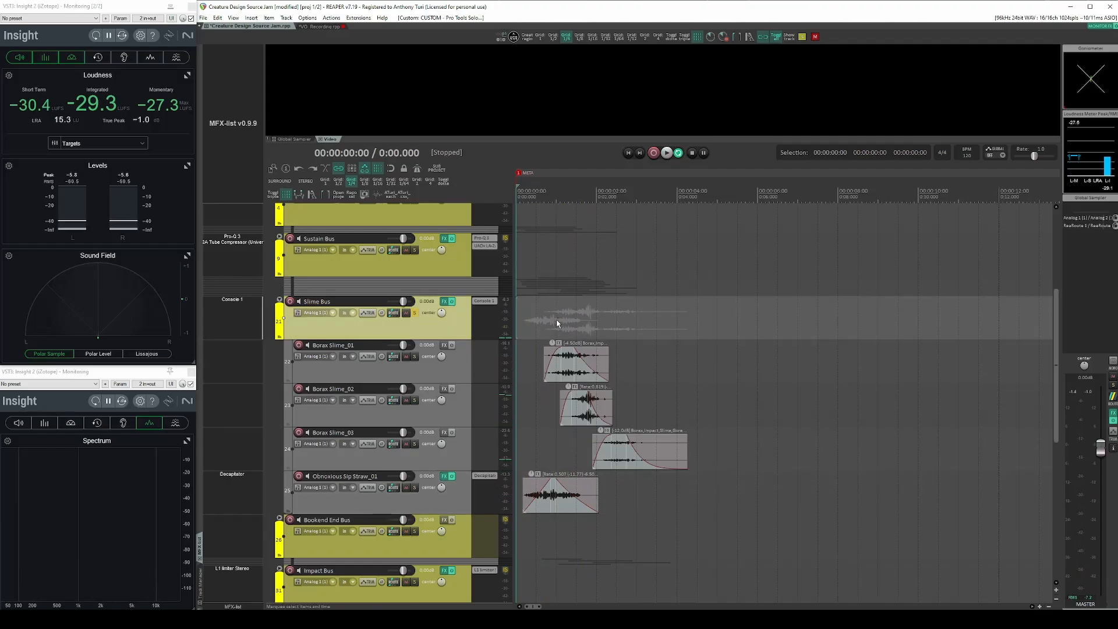
{"action": "key", "text": "b"}
{"action": "key", "text": "w"}
{"action": "key", "text": "space"}
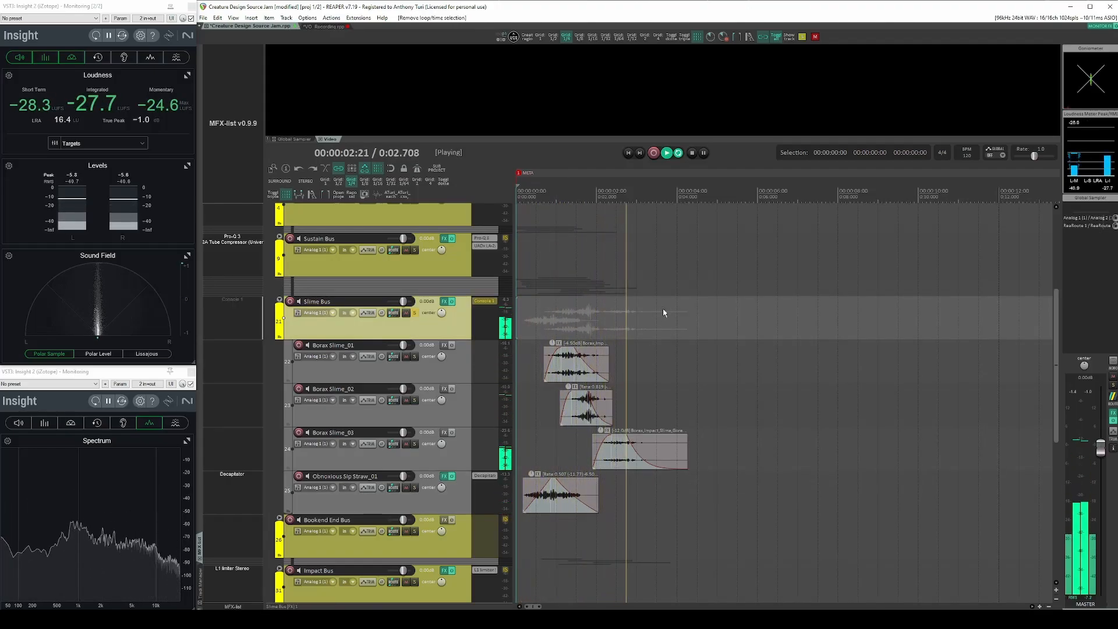
{"action": "key", "text": "space"}
{"action": "key", "text": "b"}
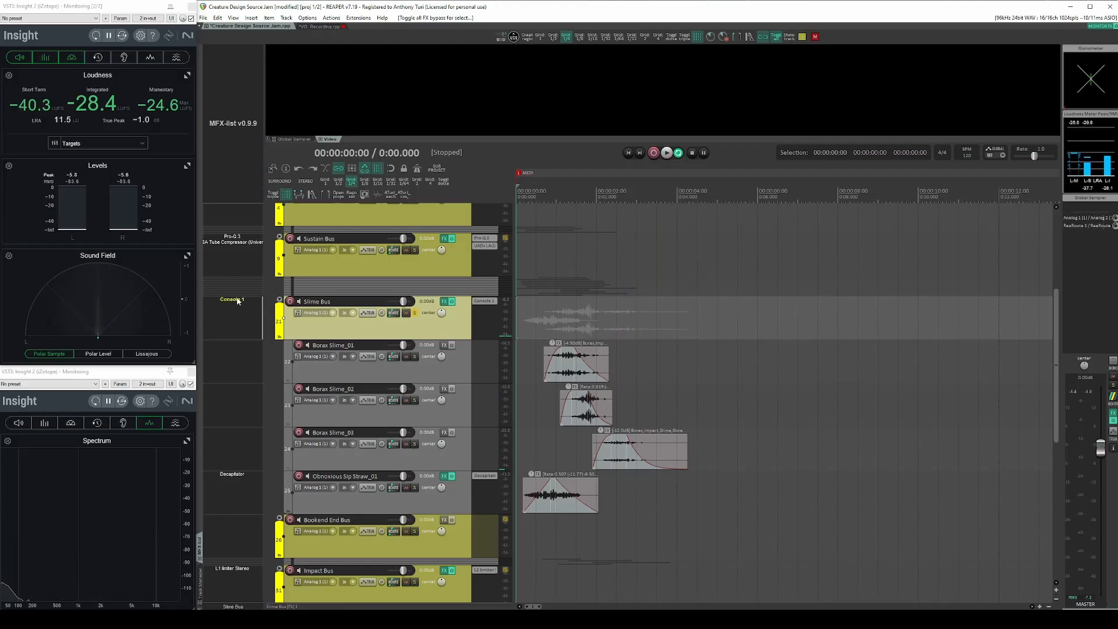
Inspect the filters, compressor, equalizer and drive of Console 1 on the Slime Bus, then close it.
{"action": "left_click", "coordinate": [237, 301]}
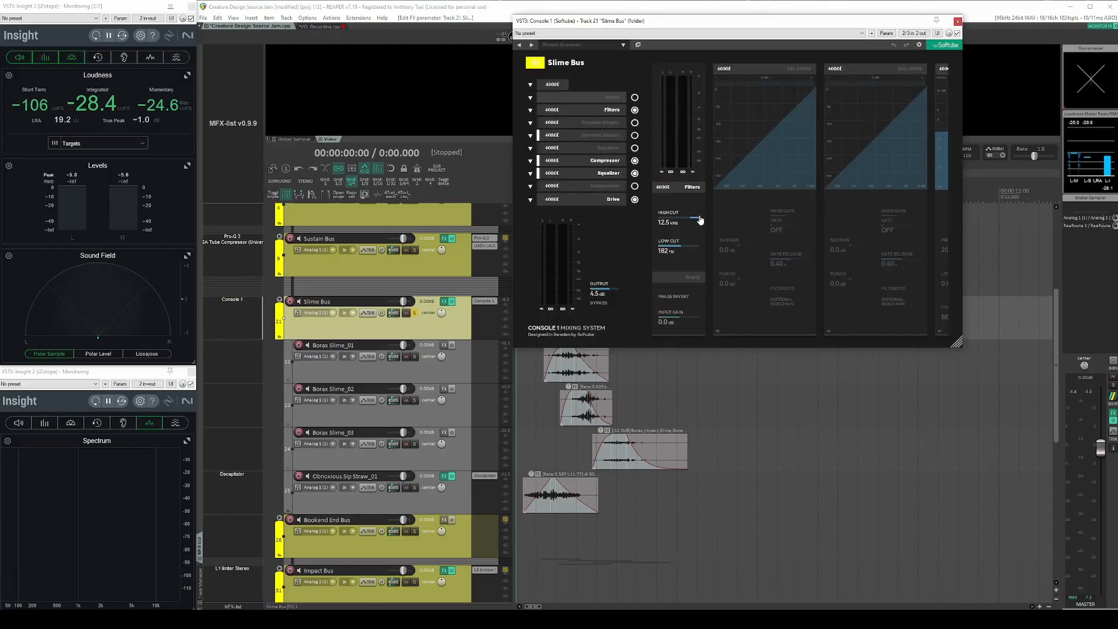
{"action": "left_click", "coordinate": [615, 163]}
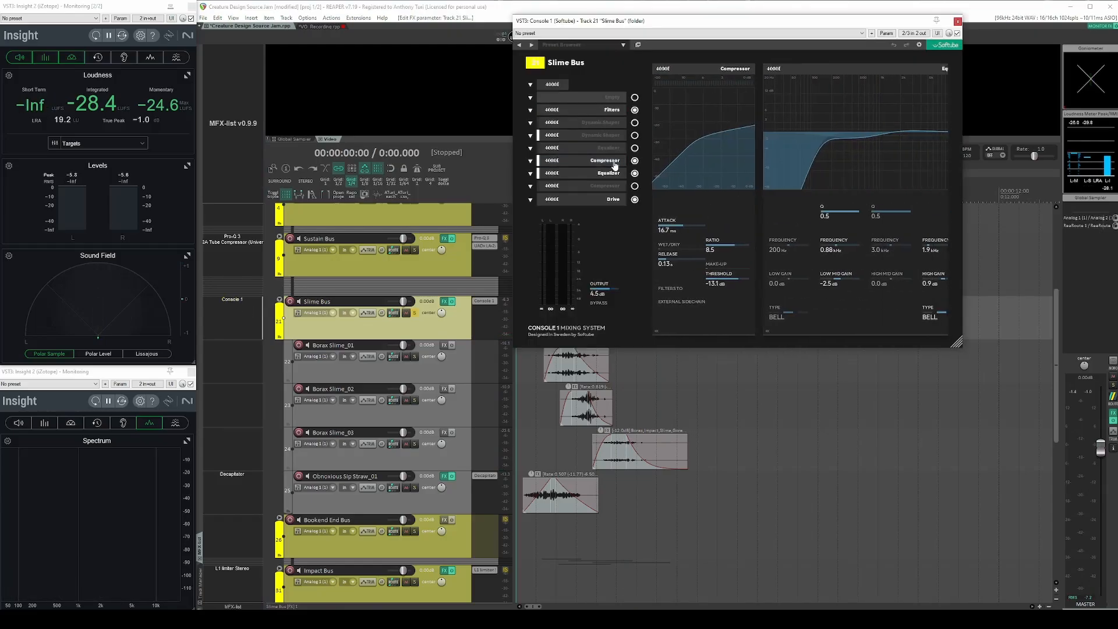
{"action": "left_click", "coordinate": [610, 174]}
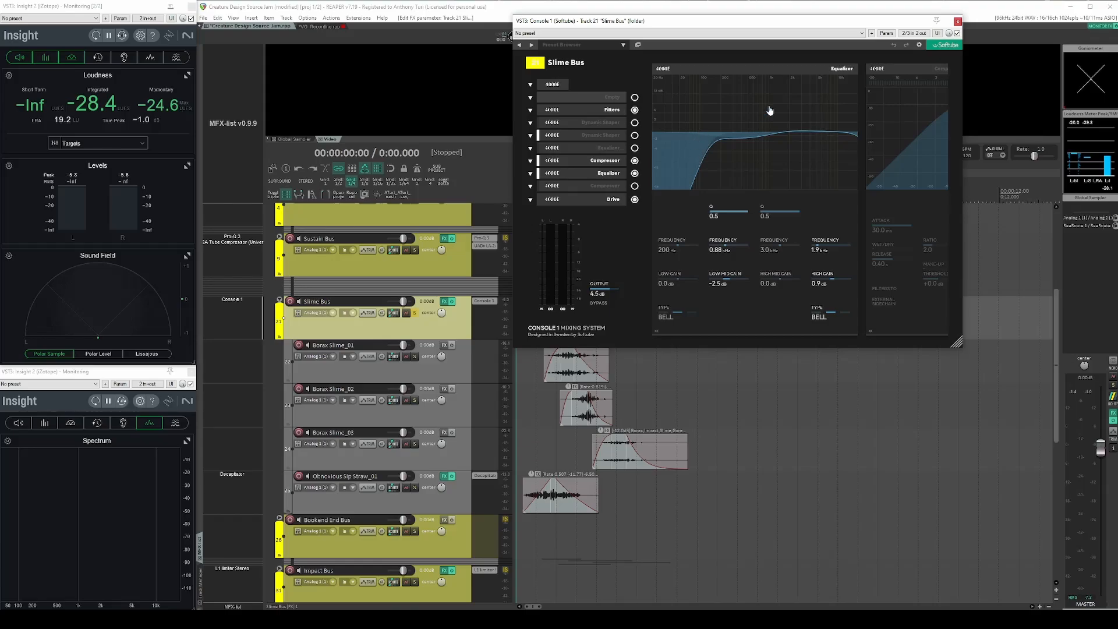
{"action": "left_click", "coordinate": [609, 201]}
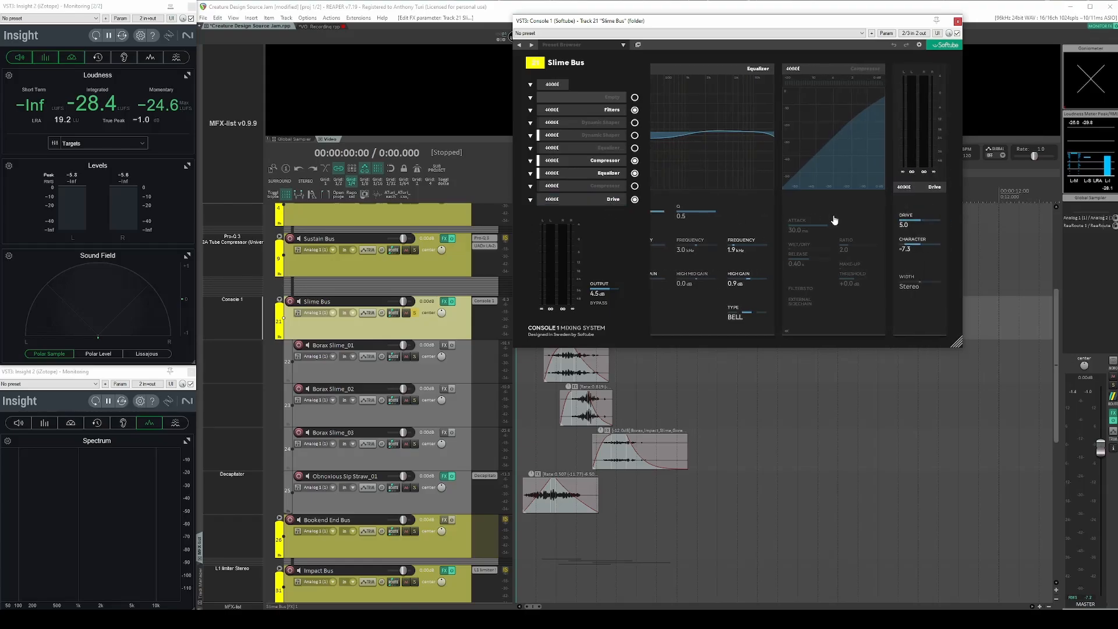
{"action": "key", "text": "Escape"}
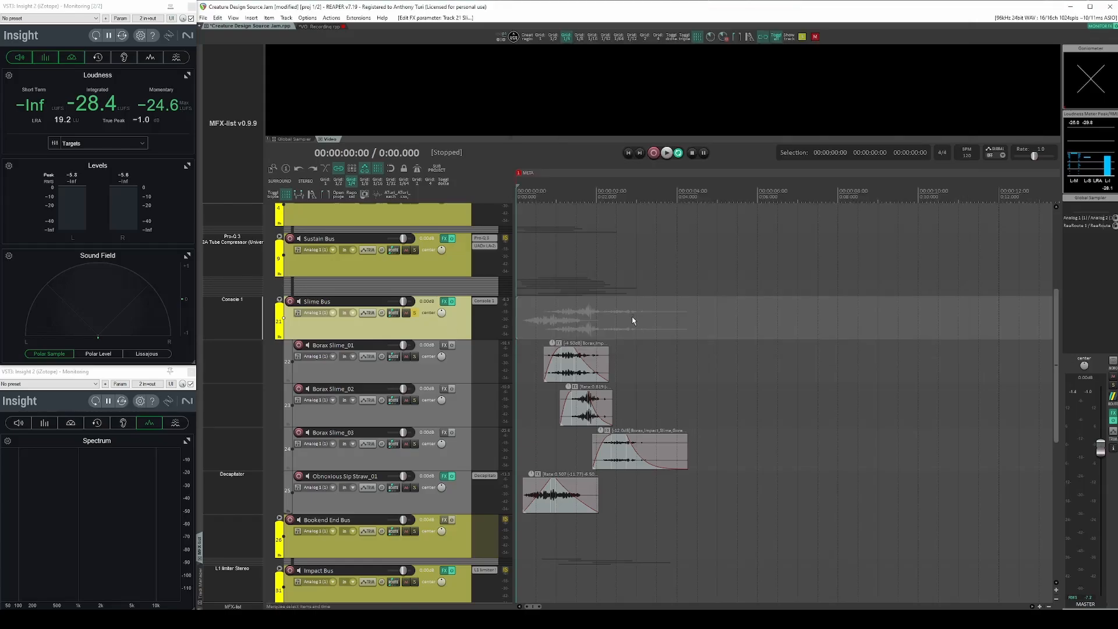
Play the Slime Bus with Console 1 active, then play the full creature mix with the bus folder collapsed.
{"action": "key", "text": "space"}
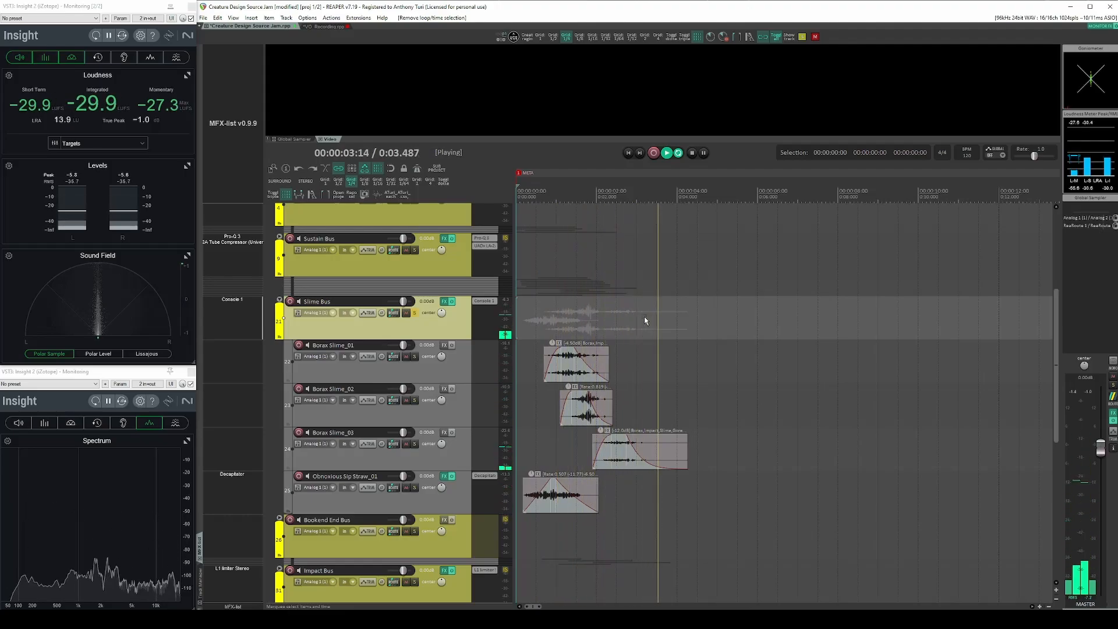
{"action": "key", "text": "space"}
{"action": "left_click", "coordinate": [588, 309]}
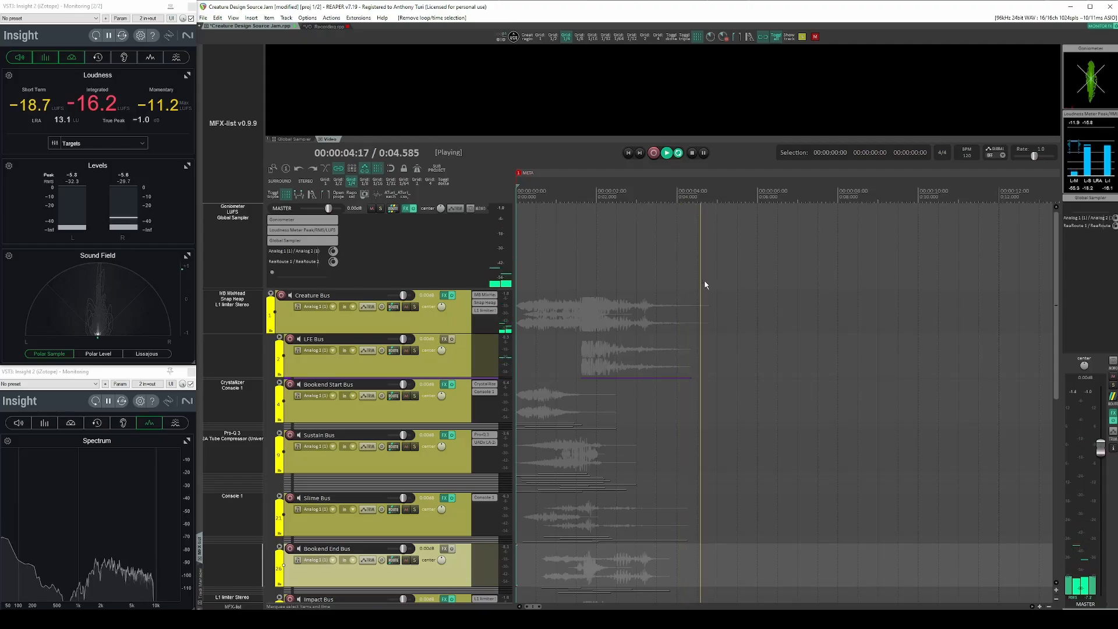
{"action": "key", "text": "space"}
Collapse and re-expand the Creature Bus, then inspect the gain and drive controls of its MixHead tape saturation and close it.
{"action": "left_click", "coordinate": [299, 317]}
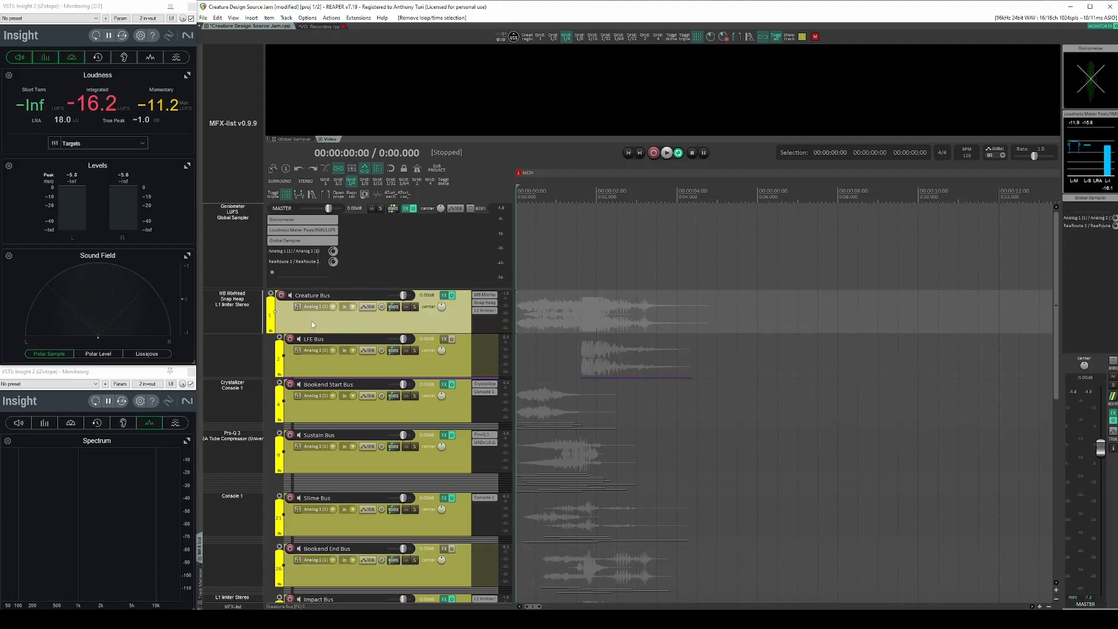
{"action": "left_click", "coordinate": [271, 294]}
{"action": "left_click", "coordinate": [271, 293]}
{"action": "left_click", "coordinate": [485, 296]}
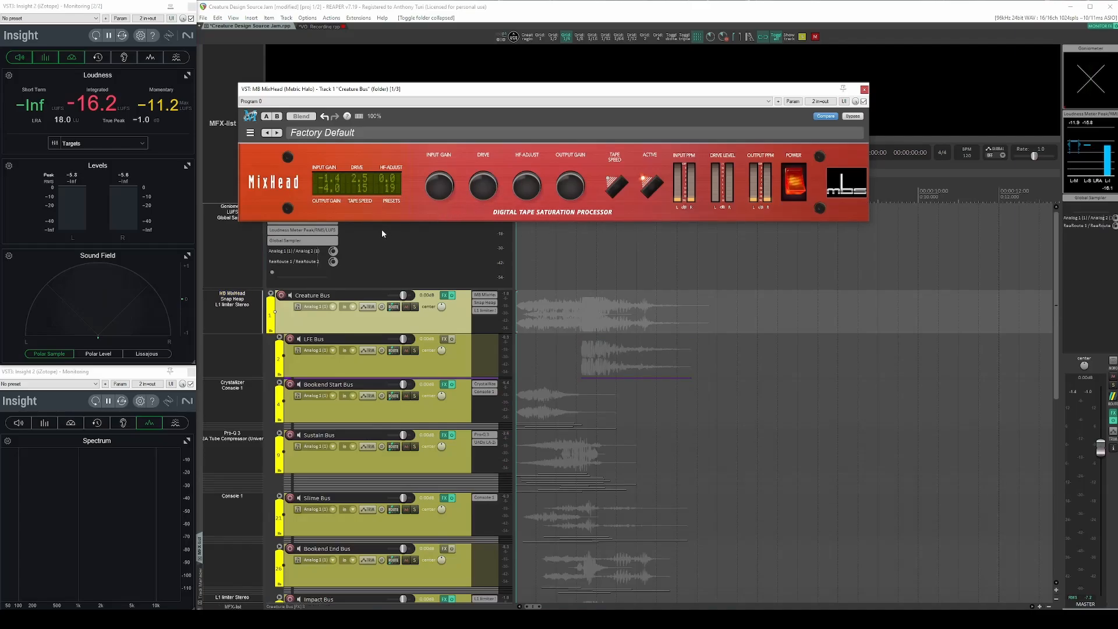
{"action": "left_click", "coordinate": [402, 327]}
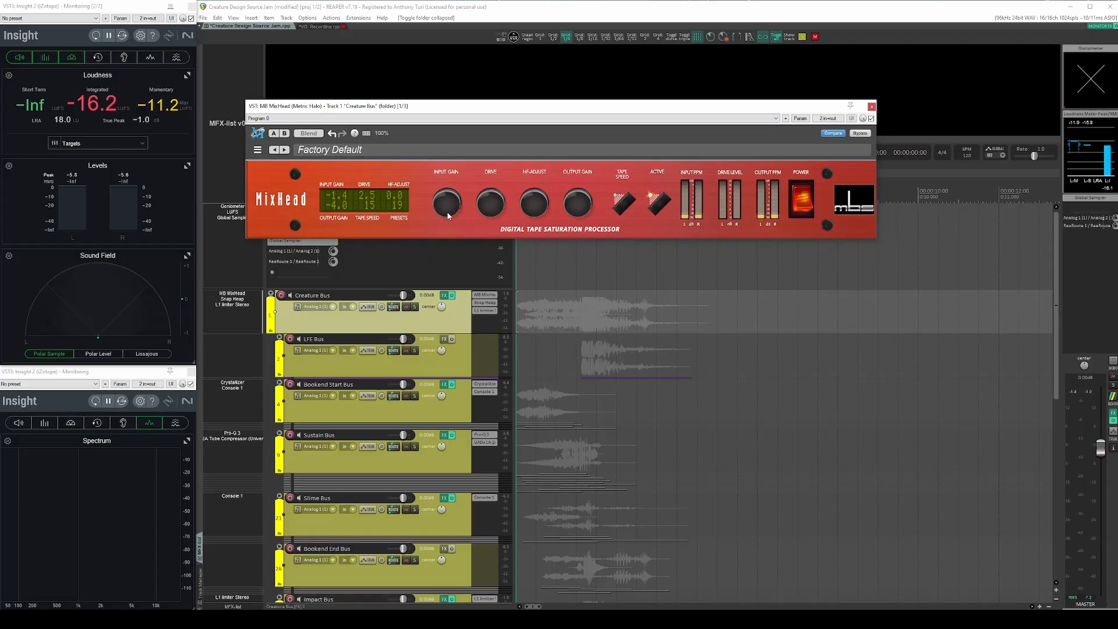
{"action": "left_click", "coordinate": [449, 216]}
{"action": "left_click", "coordinate": [487, 208]}
{"action": "left_click", "coordinate": [542, 211]}
{"action": "left_click", "coordinate": [872, 106]}
Inspect Snap Heap on the Creature Bus, including its Audio Follower modulation targets, then check the L1 limiter.
{"action": "left_click", "coordinate": [243, 301]}
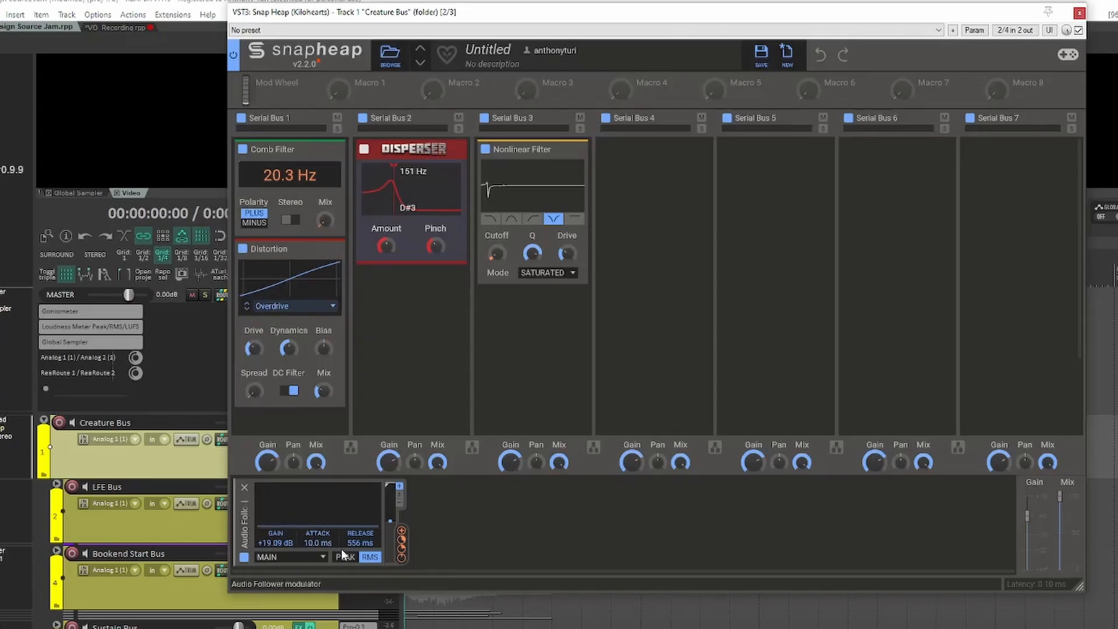
{"action": "left_click_drag", "start_coordinate": [401, 531], "coordinate": [325, 220]}
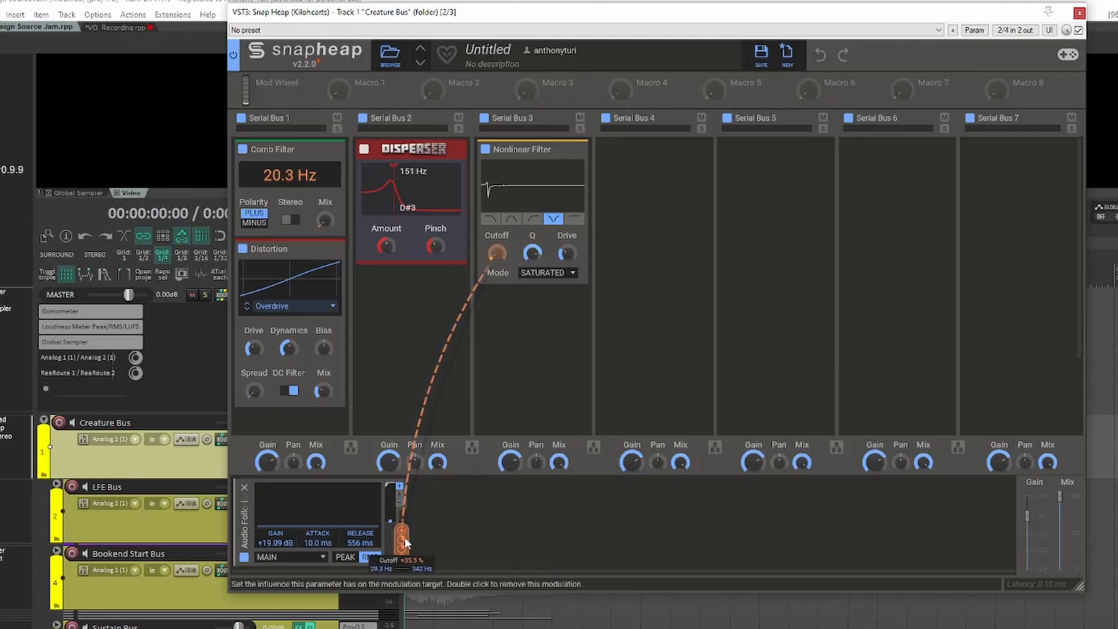
{"action": "left_click", "coordinate": [6, 436]}
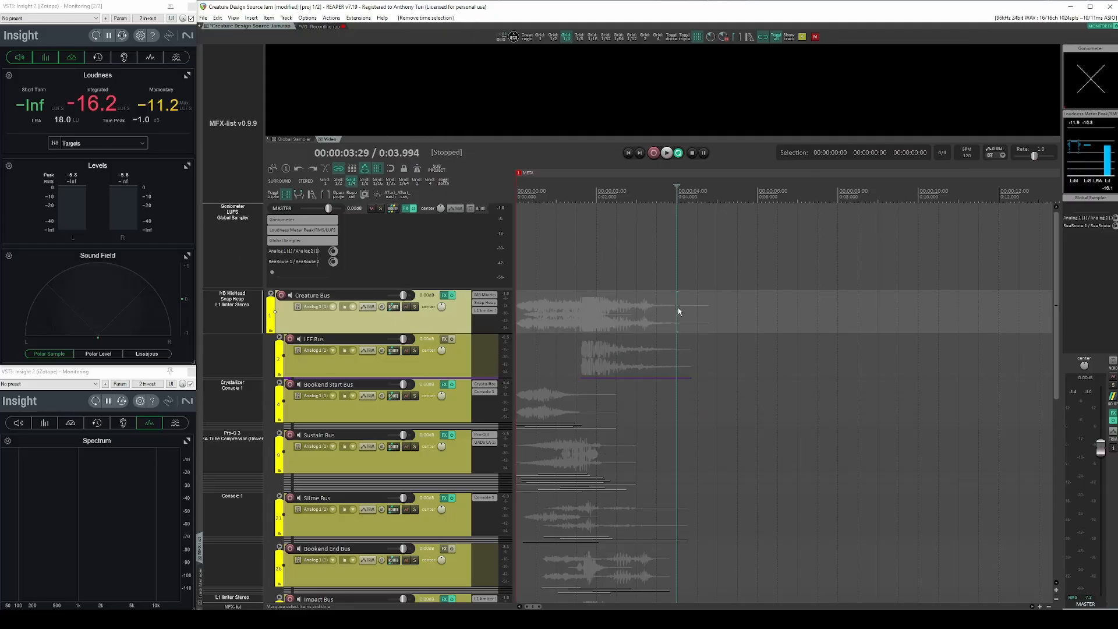
Play the full creature mix from the project start, capturing it in the Global Sampler, then stop playback.
{"action": "left_click", "coordinate": [708, 307]}
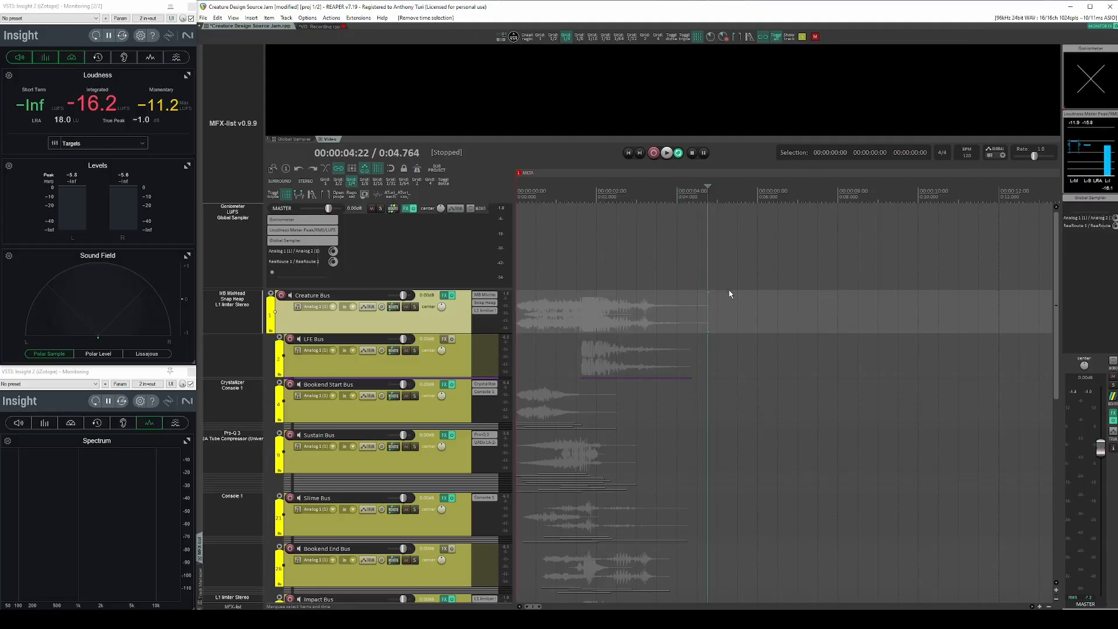
{"action": "key", "text": "Home"}
{"action": "key", "text": "space"}
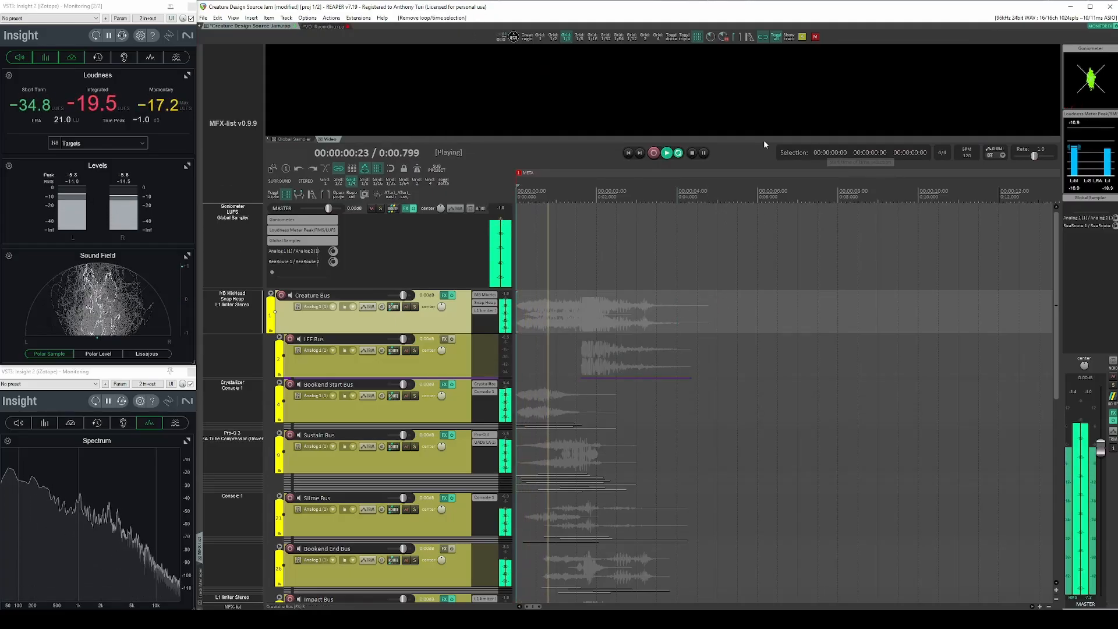
{"action": "left_click", "coordinate": [298, 139]}
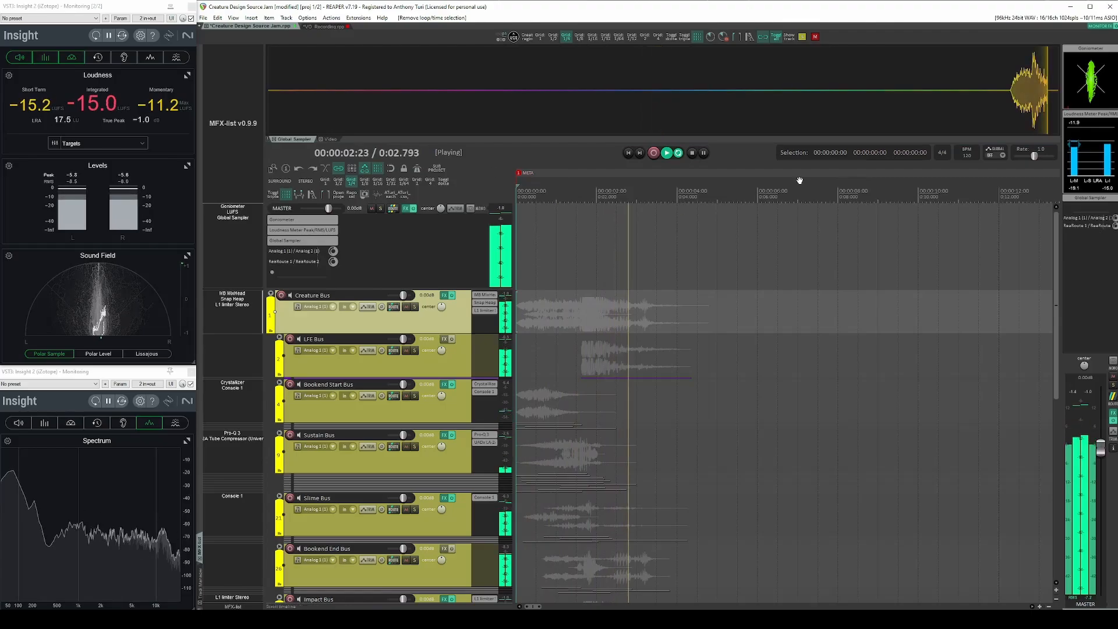
{"action": "left_click", "coordinate": [630, 311]}
{"action": "key", "text": "space"}
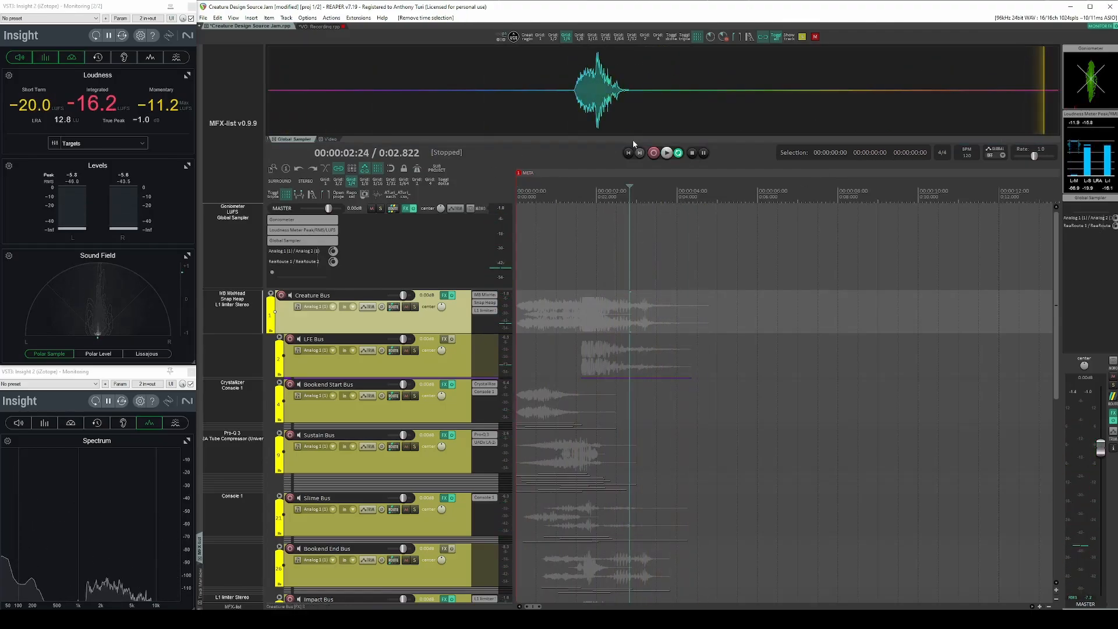
Select the captured creature sound in the Global Sampler and place it on the SOURCE PHASE PLANT INPUT track at about 22 seconds.
{"action": "left_click_drag", "start_coordinate": [562, 94], "coordinate": [655, 96]}
{"action": "scroll", "coordinate": [762, 412], "scroll_direction": "down", "scroll_amount": 8}
{"action": "scroll", "coordinate": [757, 403], "scroll_direction": "up", "scroll_amount": 2}
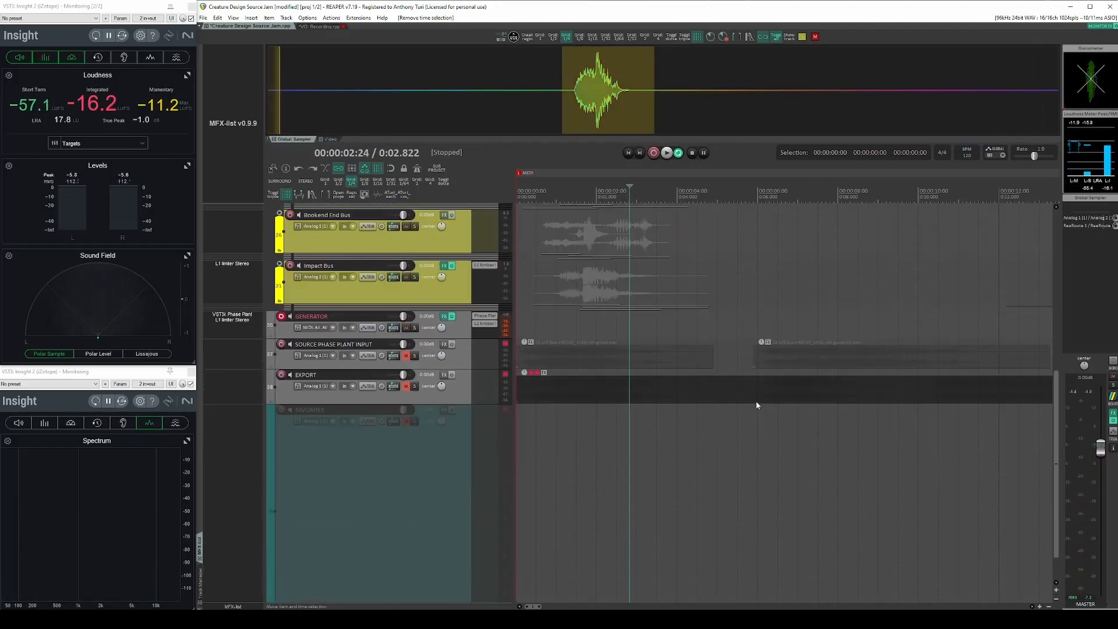
{"action": "left_click", "coordinate": [784, 360]}
{"action": "scroll", "coordinate": [784, 360], "scroll_direction": "down", "scroll_amount": 1}
{"action": "scroll", "coordinate": [784, 360], "scroll_direction": "down", "scroll_amount": 4}
{"action": "left_click_drag", "start_coordinate": [609, 117], "coordinate": [768, 390]}
{"action": "key", "text": "shift+t"}
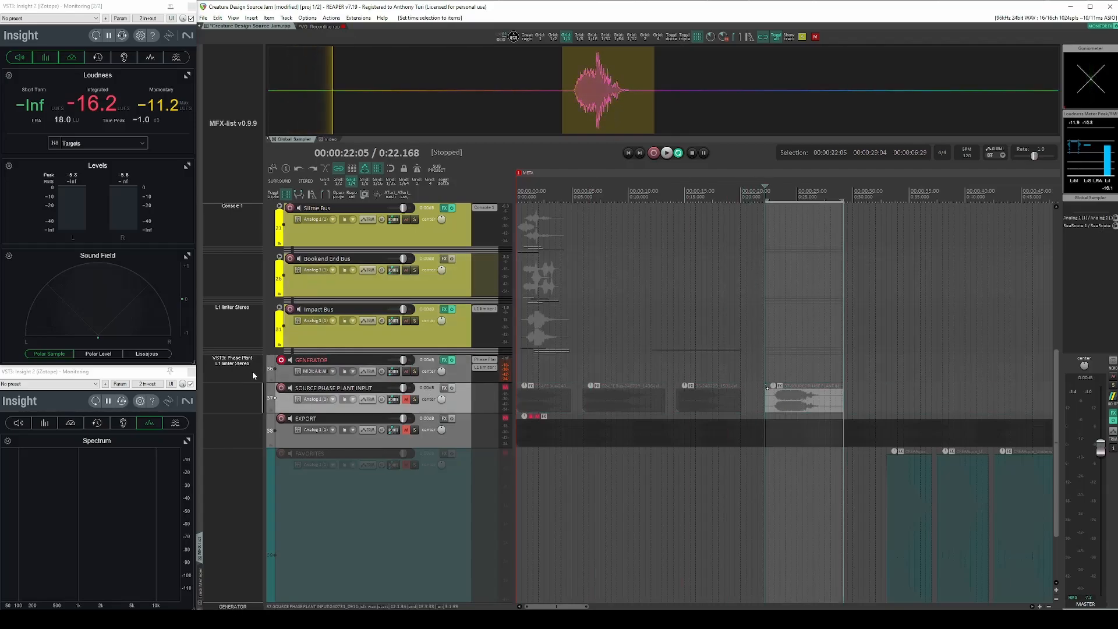
Open Phase Plant on the GENERATOR track and shift the captured creature item to about 00:00:23:24 on SOURCE PHASE PLANT INPUT.
{"action": "left_click", "coordinate": [239, 361]}
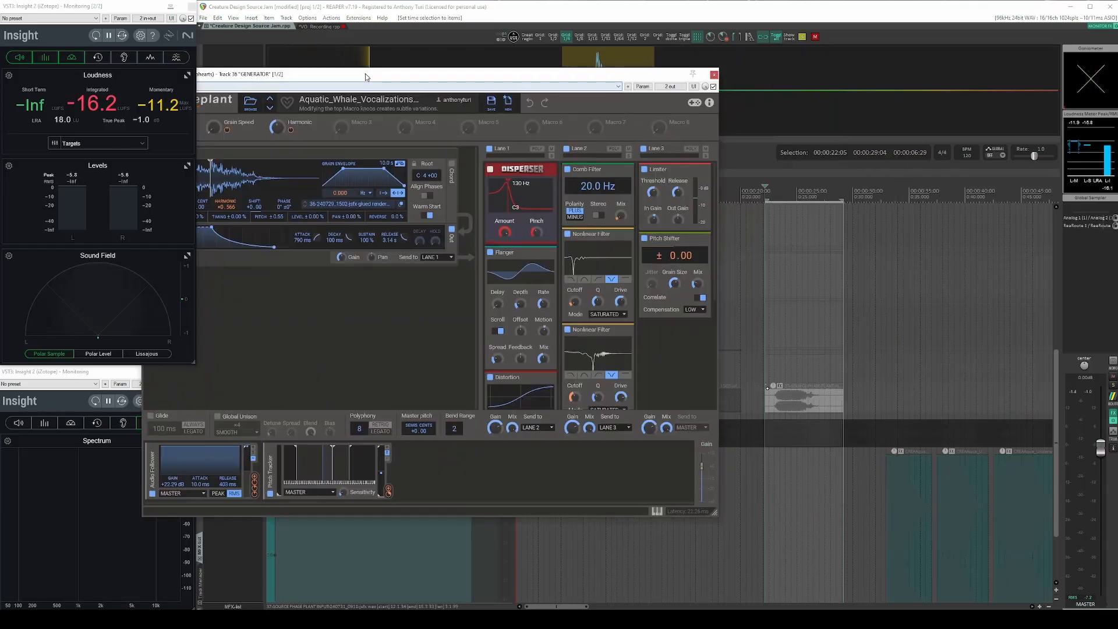
{"action": "left_click_drag", "start_coordinate": [806, 411], "coordinate": [824, 411]}
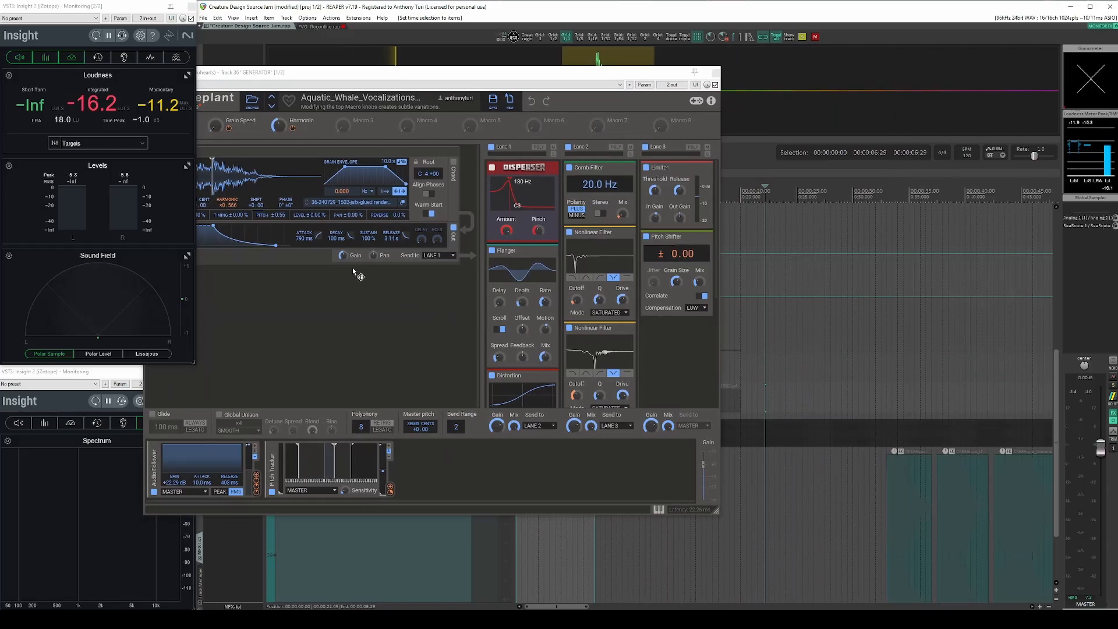
{"action": "left_click_drag", "start_coordinate": [376, 73], "coordinate": [534, 75]}
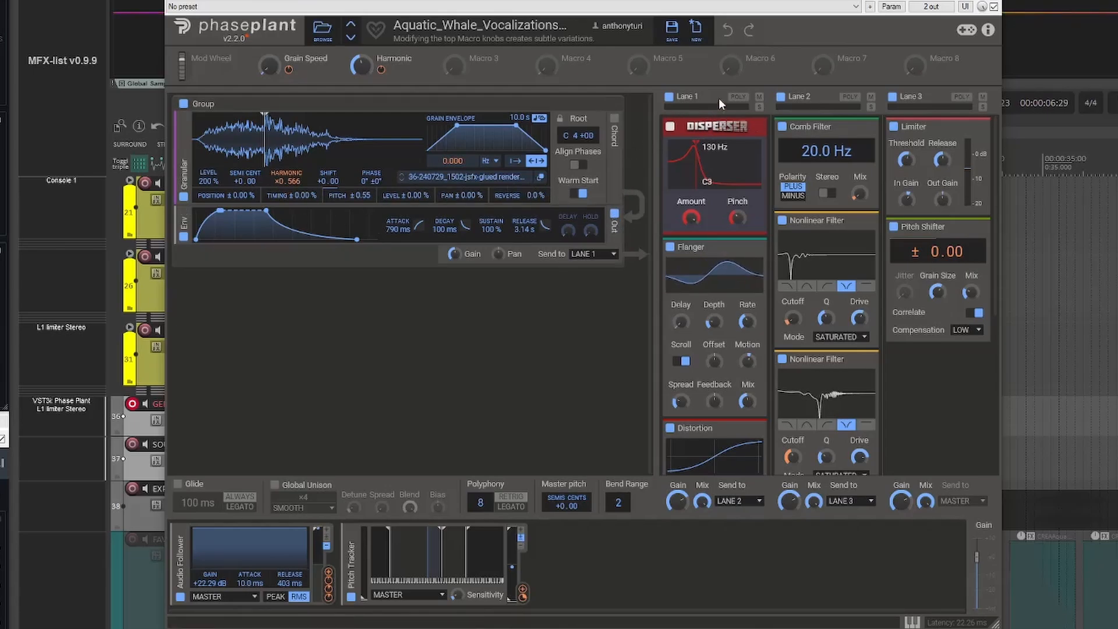
Examine the effects in Phase Plant's three lanes and the Audio Follower's modulation targets, including the Nonlinear Filter cutoffs.
{"action": "scroll", "coordinate": [733, 233], "scroll_direction": "down", "scroll_amount": 2}
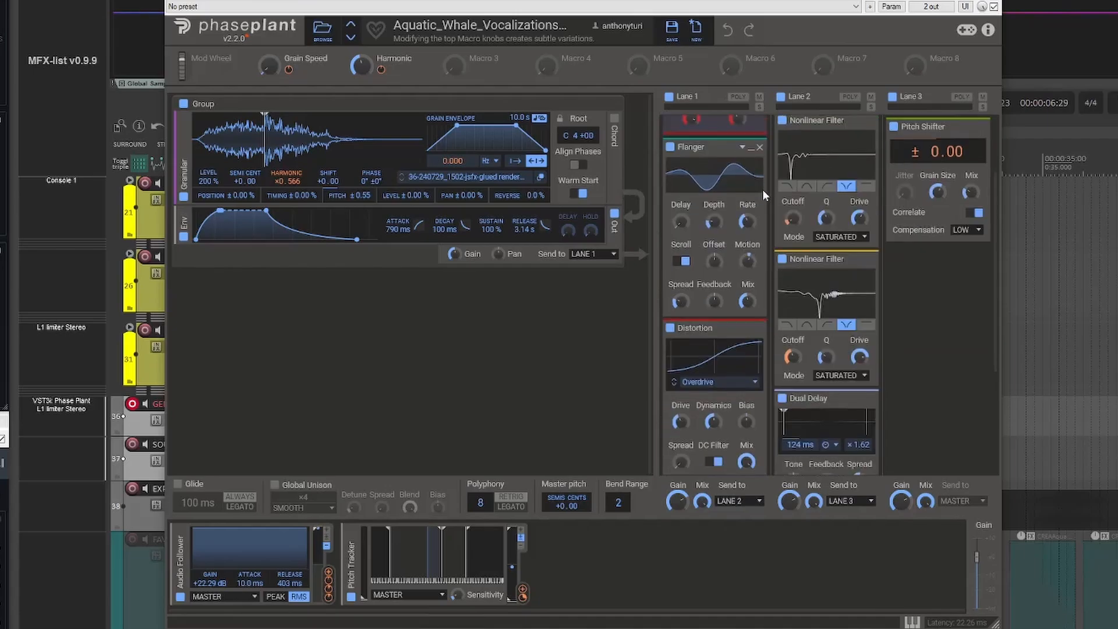
{"action": "scroll", "coordinate": [719, 185], "scroll_direction": "up", "scroll_amount": 2}
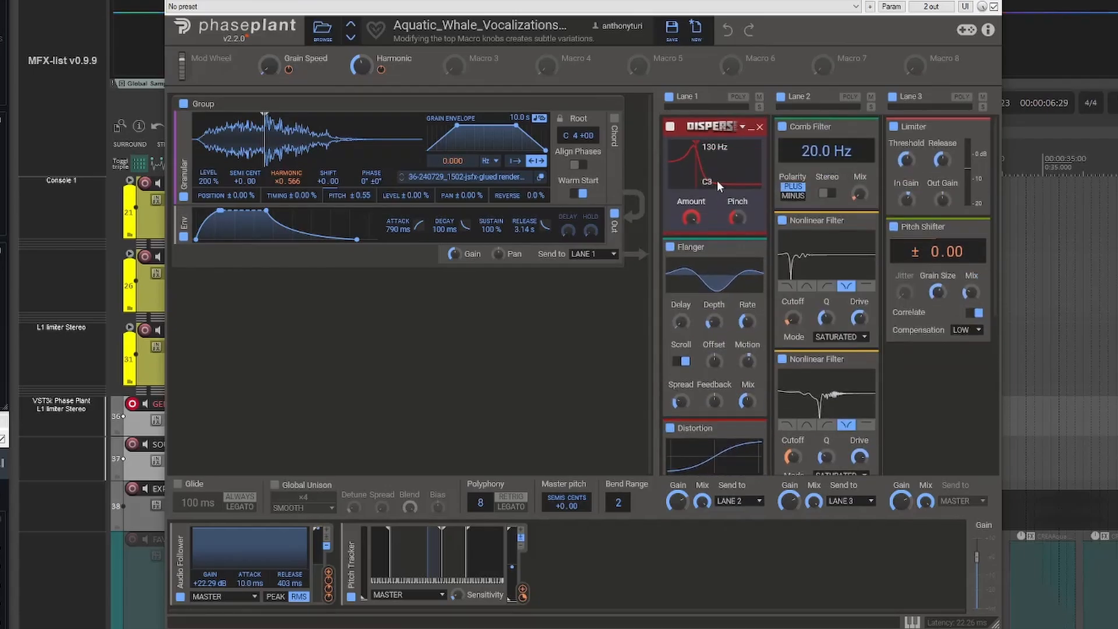
{"action": "mouse_move", "coordinate": [863, 202]}
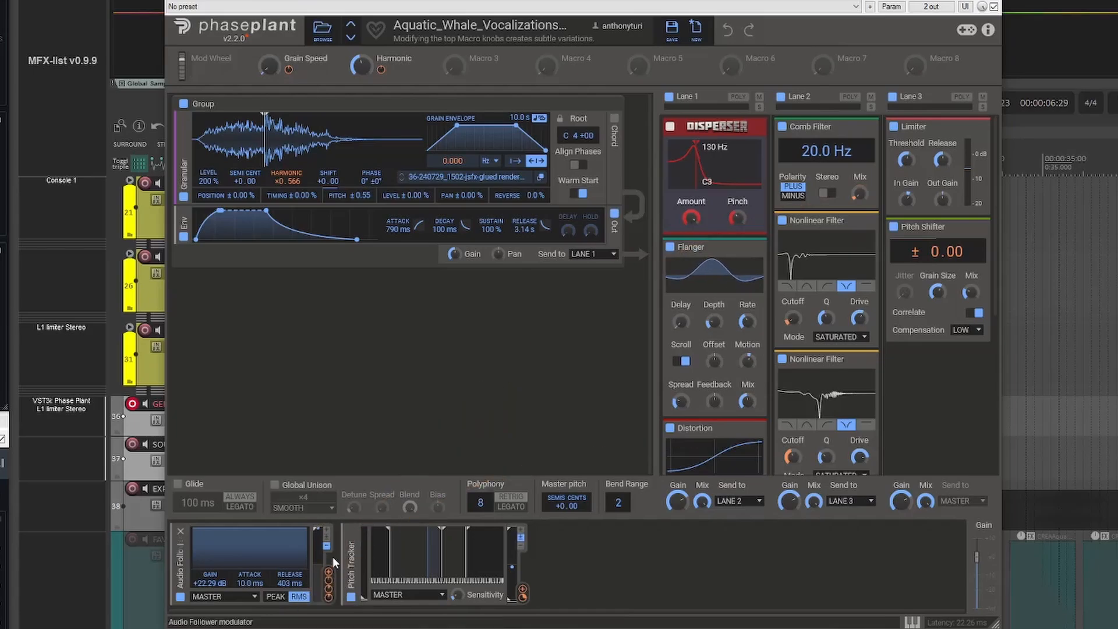
{"action": "scroll", "coordinate": [833, 284], "scroll_direction": "down", "scroll_amount": 6}
{"action": "mouse_move", "coordinate": [794, 231]}
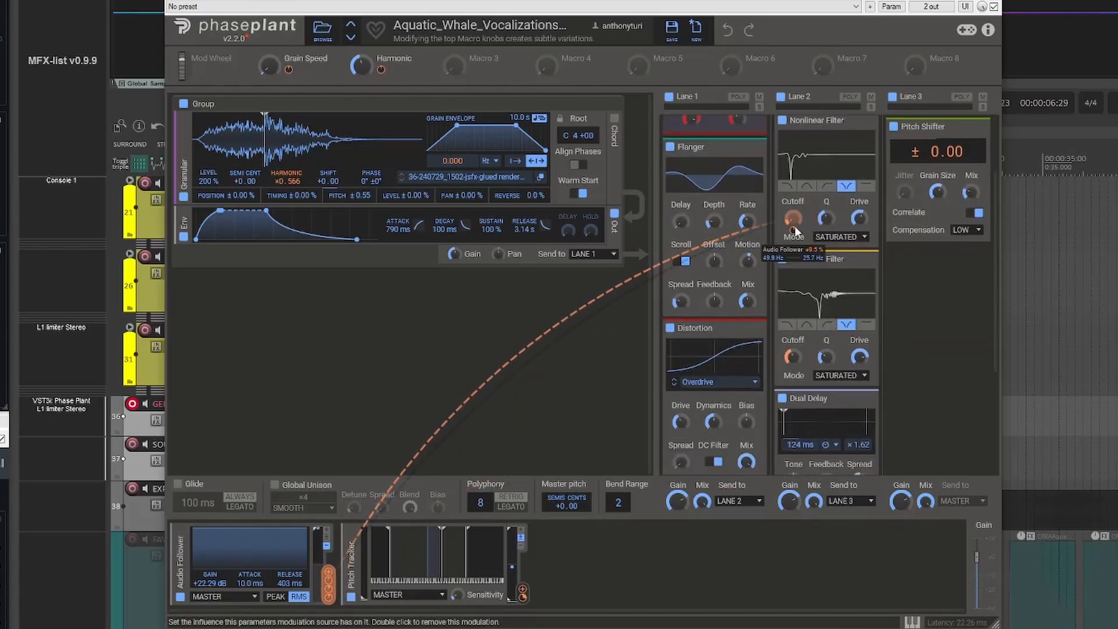
{"action": "scroll", "coordinate": [796, 231], "scroll_direction": "down", "scroll_amount": 5}
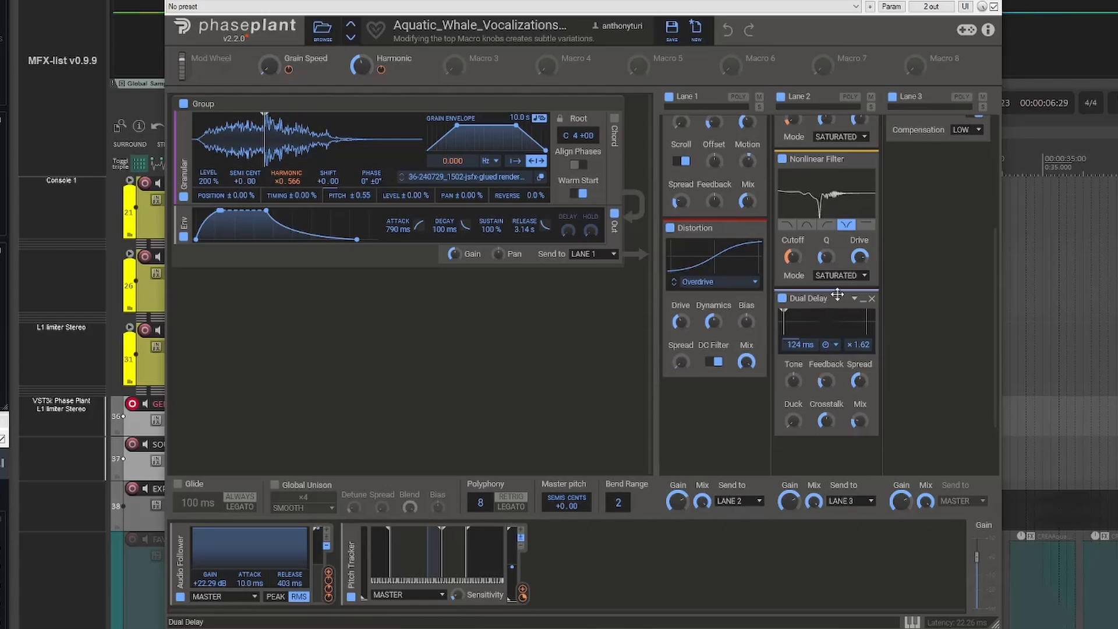
{"action": "scroll", "coordinate": [837, 296], "scroll_direction": "up", "scroll_amount": 10}
{"action": "mouse_move", "coordinate": [939, 269]}
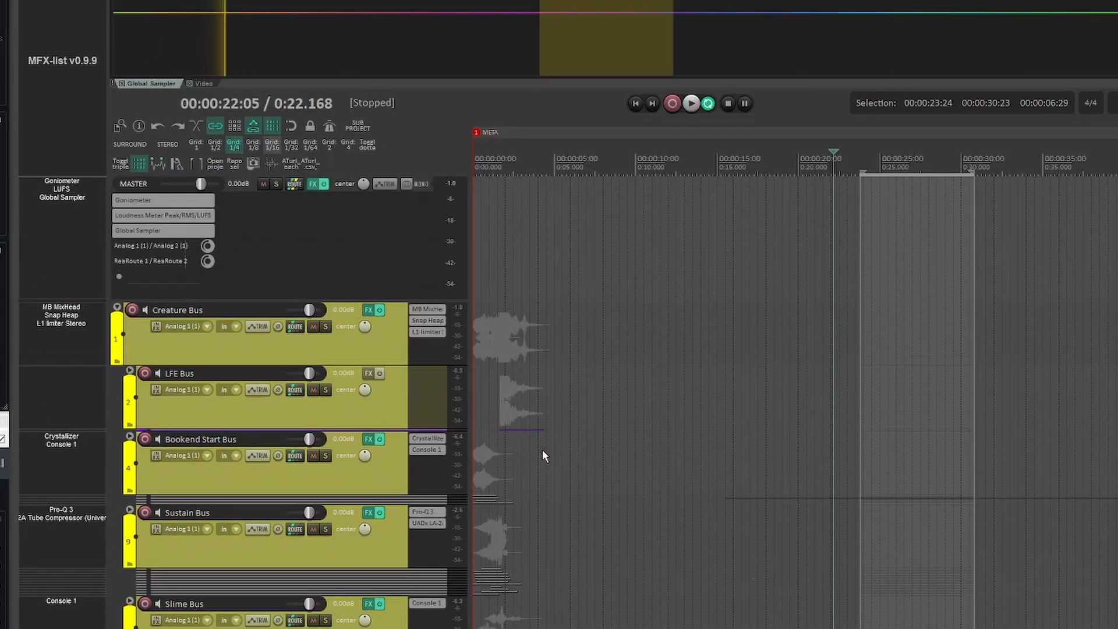
Clear the time selection, place the edit cursor at about 5.5 seconds on the Bookend Start Bus, and review the creature buses.
{"action": "left_click_drag", "start_coordinate": [544, 452], "coordinate": [470, 551]}
{"action": "left_click", "coordinate": [563, 452]}
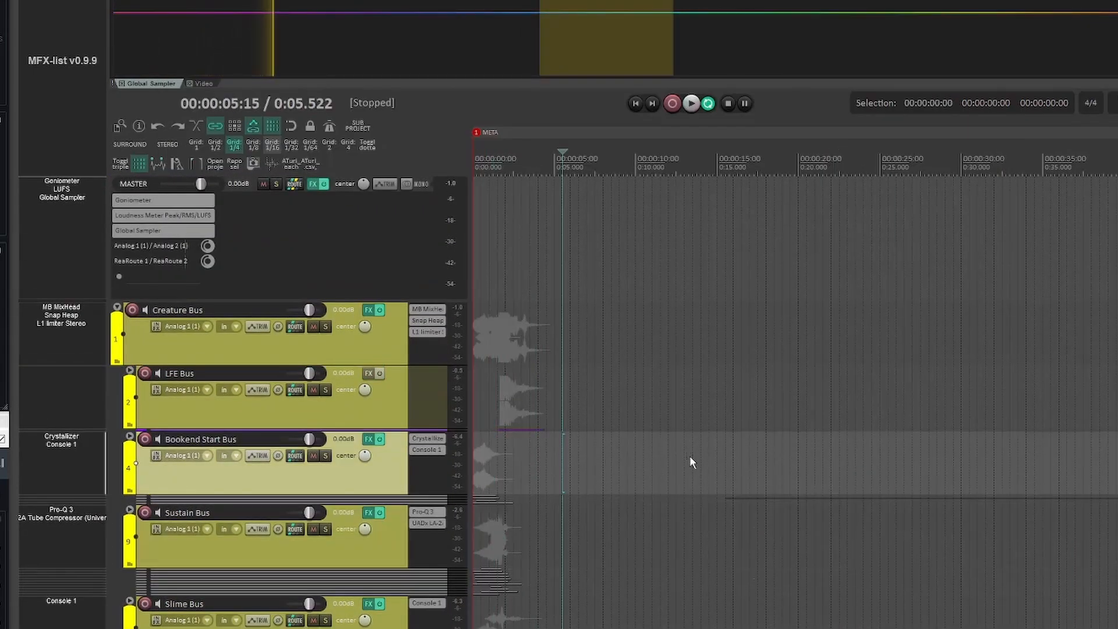
{"action": "scroll", "coordinate": [666, 438], "scroll_direction": "down", "scroll_amount": 2}
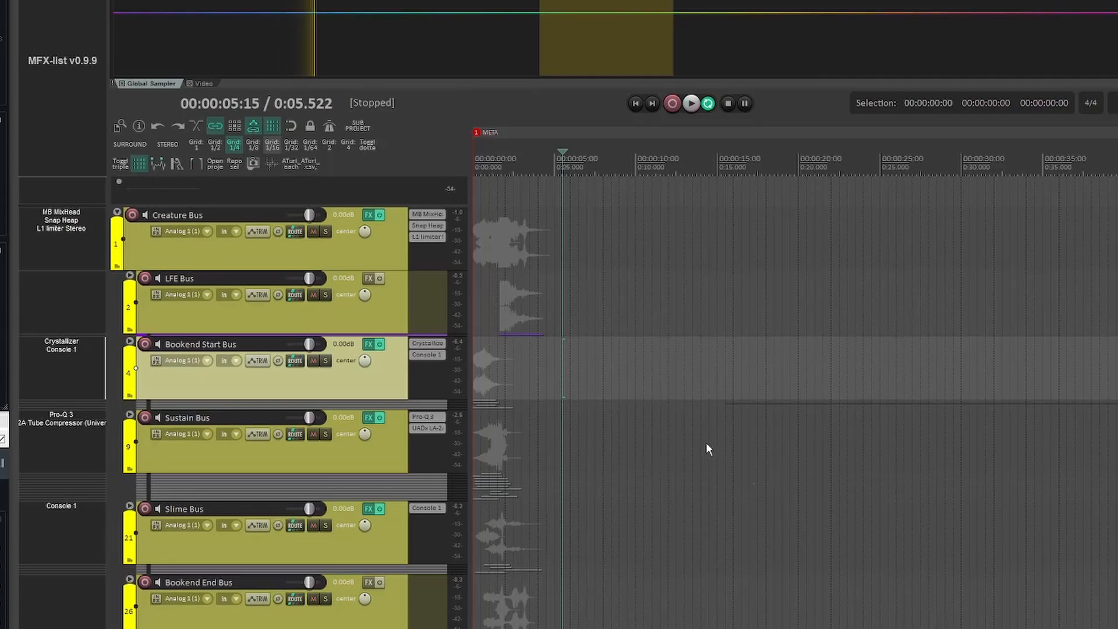
{"action": "scroll", "coordinate": [701, 446], "scroll_direction": "down", "scroll_amount": 6}
Reopen Phase Plant on the GENERATOR track and audition the granular patch, checking its Harmonic macro.
{"action": "left_click", "coordinate": [62, 380]}
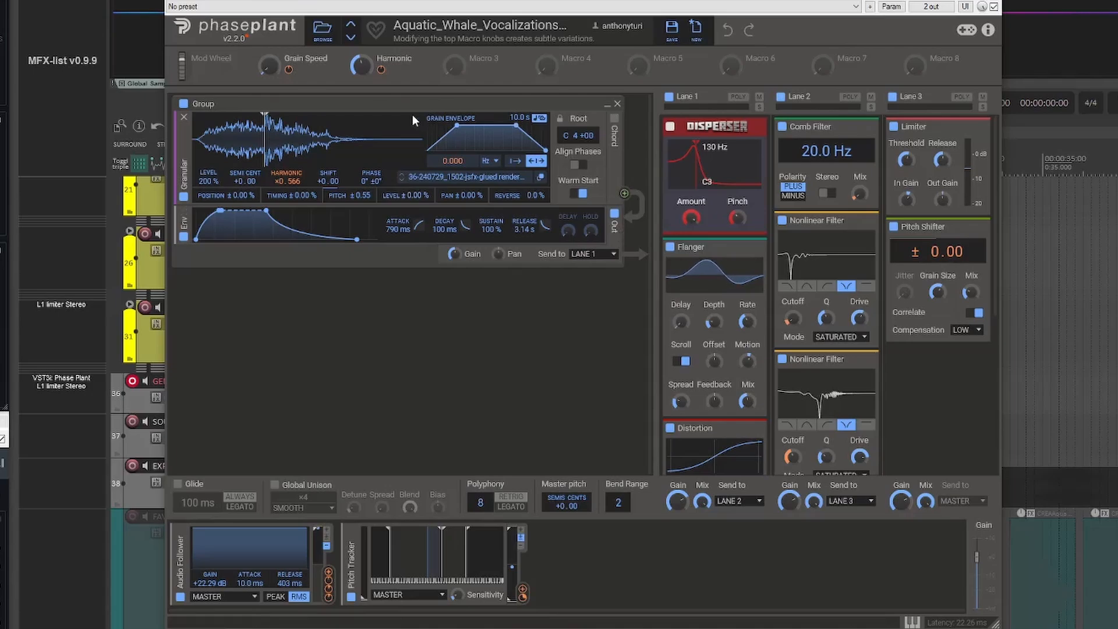
{"action": "mouse_move", "coordinate": [381, 70]}
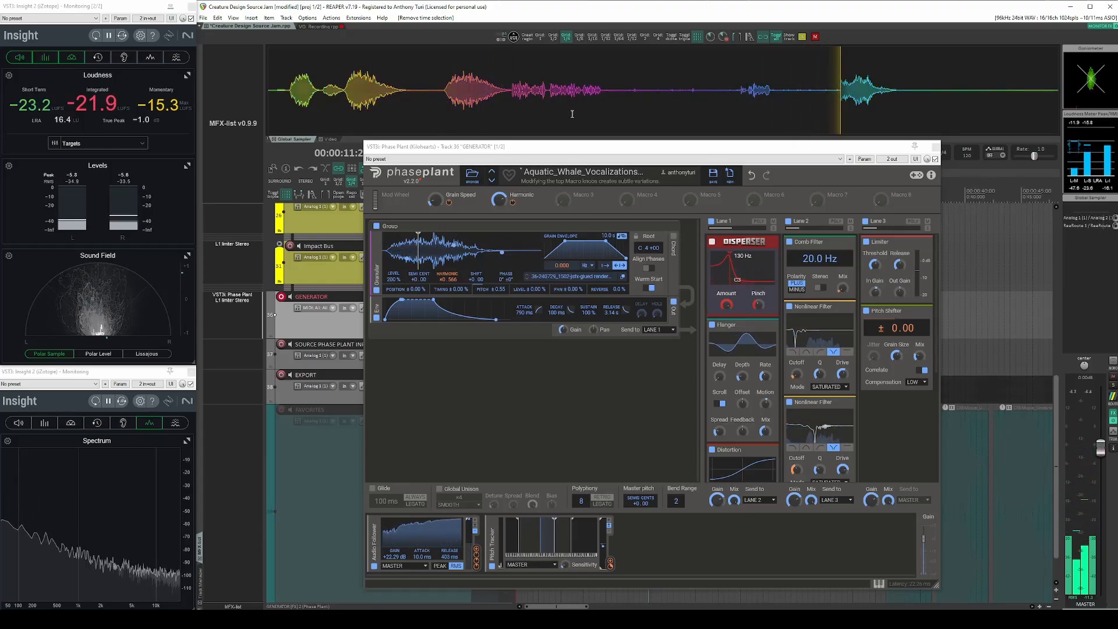
{"action": "mouse_move", "coordinate": [512, 205]}
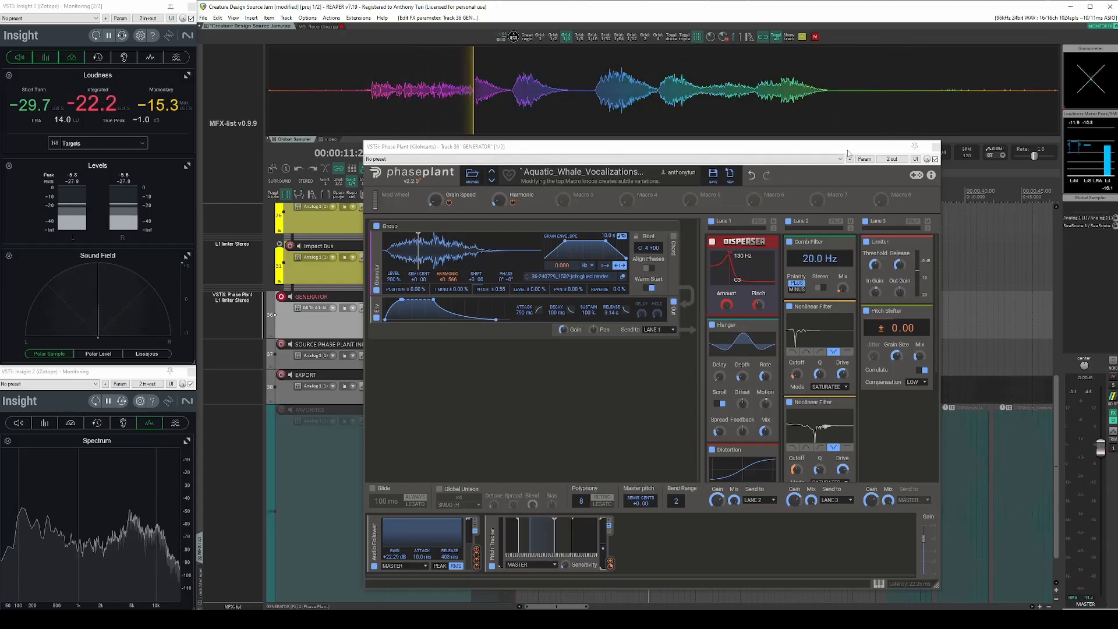
{"action": "left_click", "coordinate": [936, 147]}
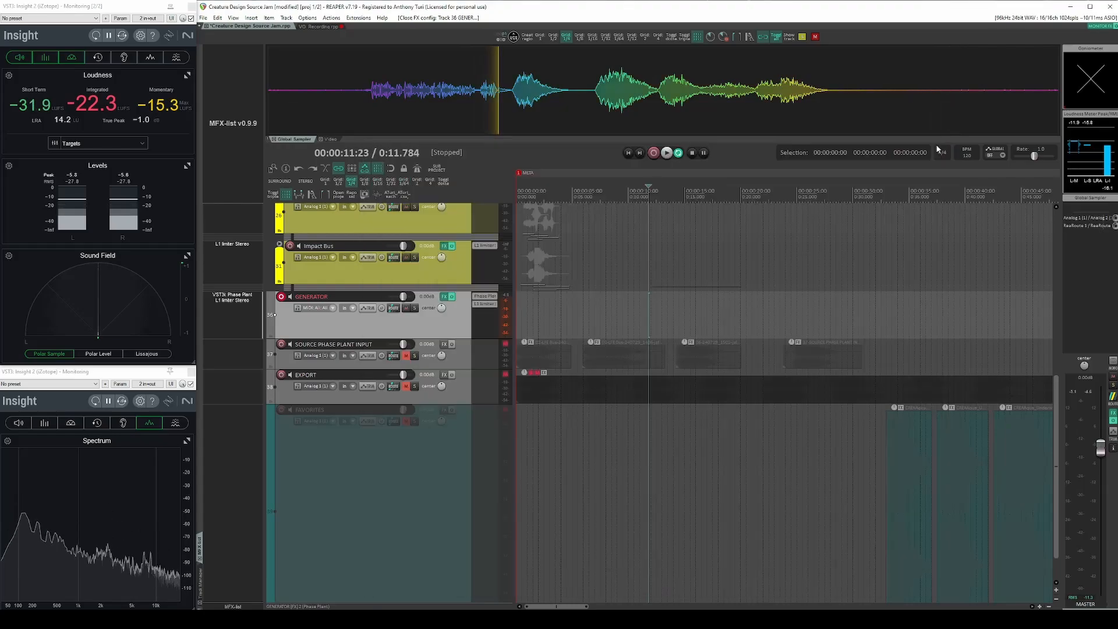
{"action": "left_click", "coordinate": [227, 296]}
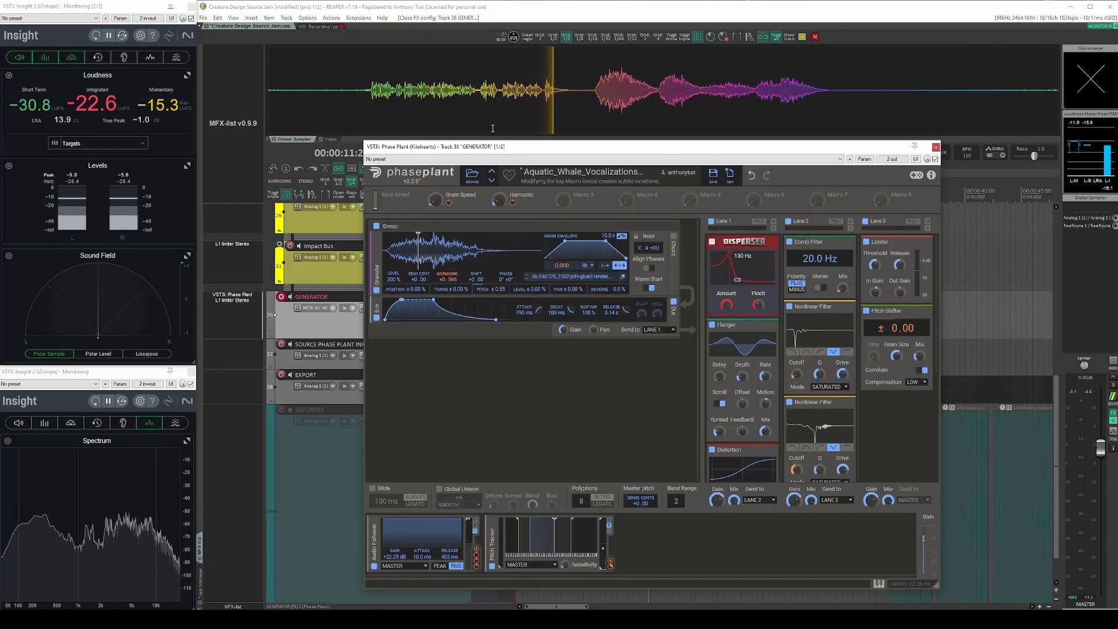